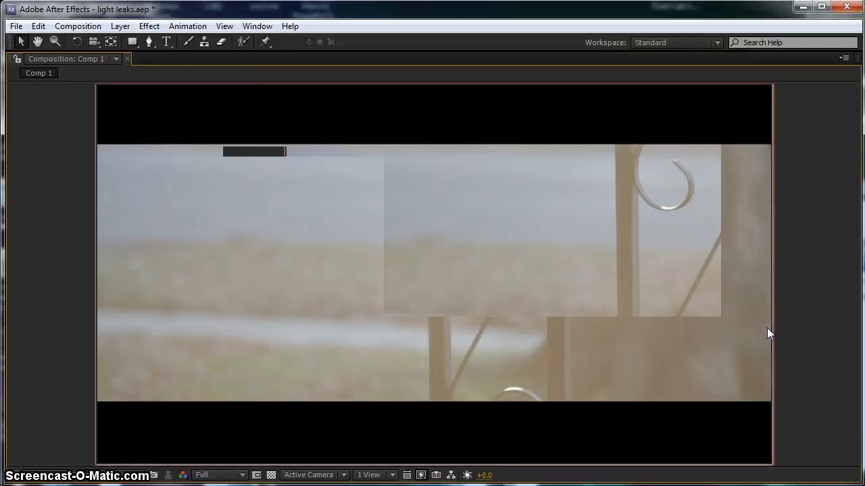
# Create a new 1280 x 720 composition at 23.976 fps with a duration of 20 seconds
pyautogui.press('`')
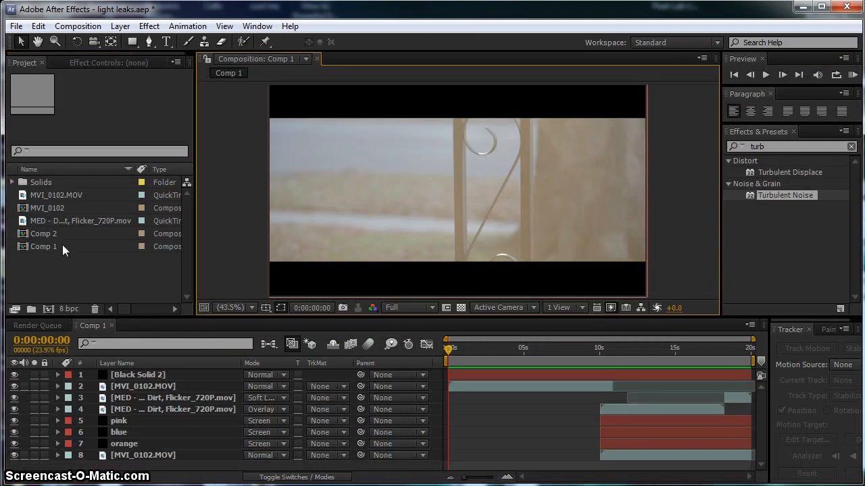
pyautogui.click(46, 197)
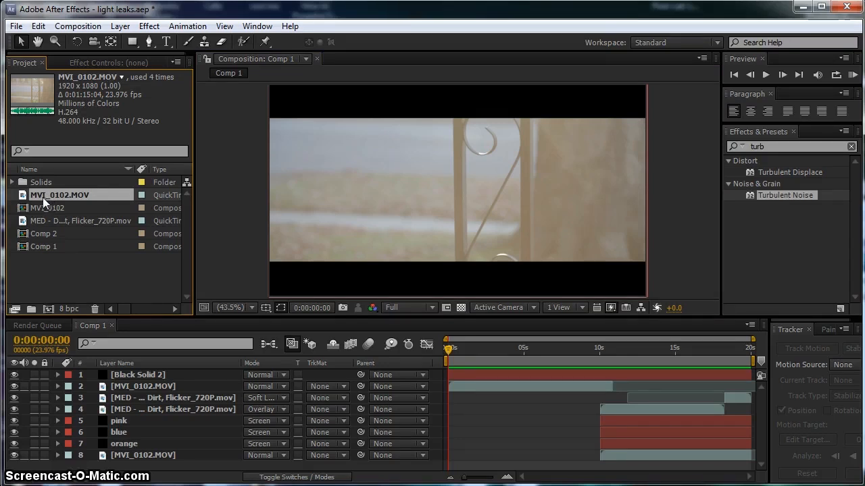
pyautogui.click(49, 308)
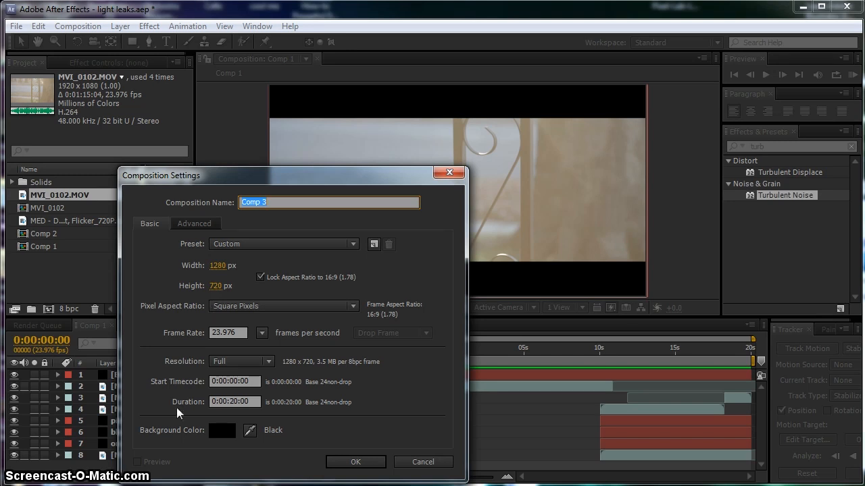
pyautogui.click(354, 465)
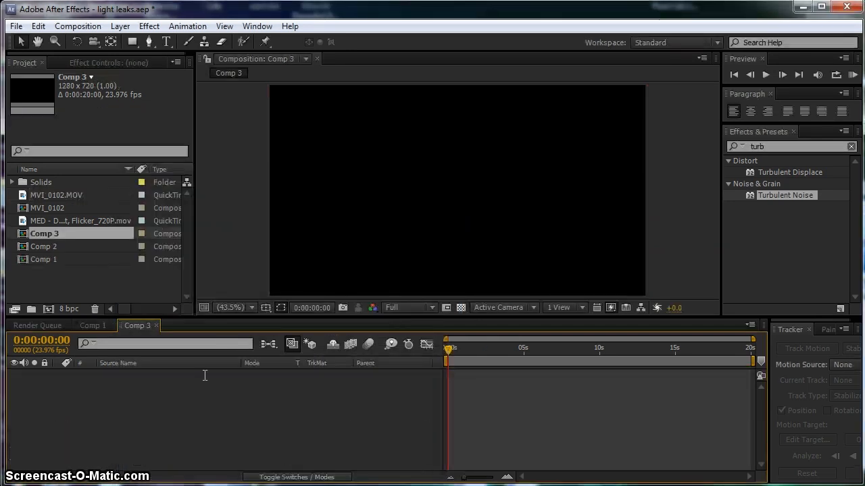
# Add the MVI_0102.MOV footage to the new composition and scale it down to fit the frame
pyautogui.click(33, 195)
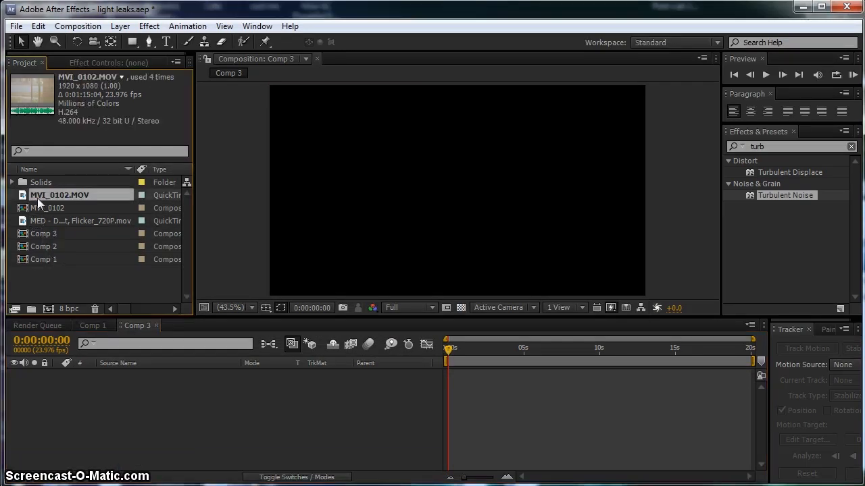
pyautogui.moveTo(38, 196); pyautogui.dragTo(70, 382)
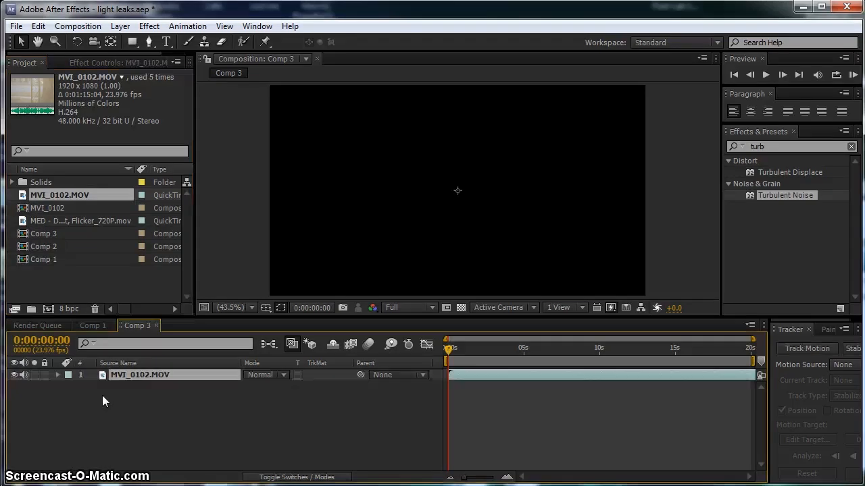
pyautogui.scroll(-2, 412, 264)
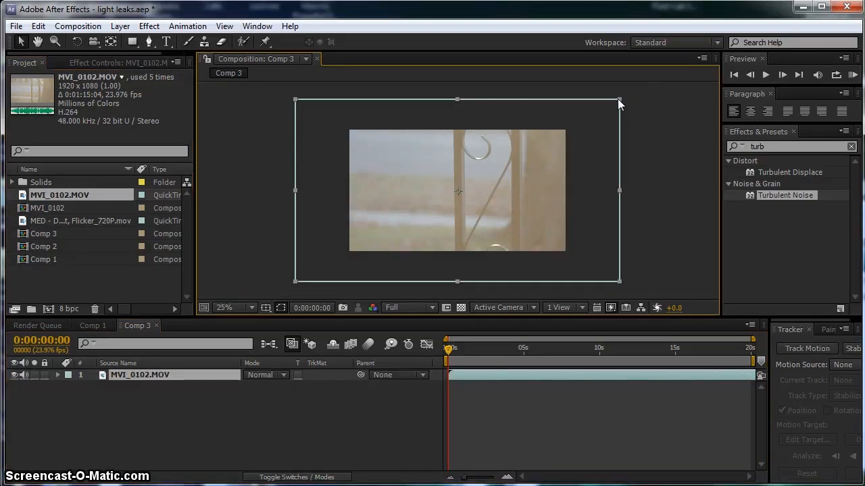
pyautogui.moveTo(619, 100); pyautogui.dragTo(564, 125)
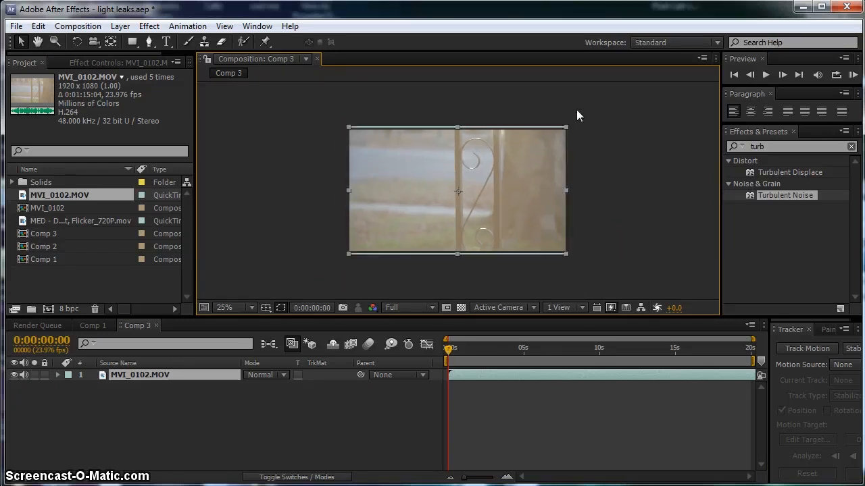
pyautogui.scroll(4, 507, 202)
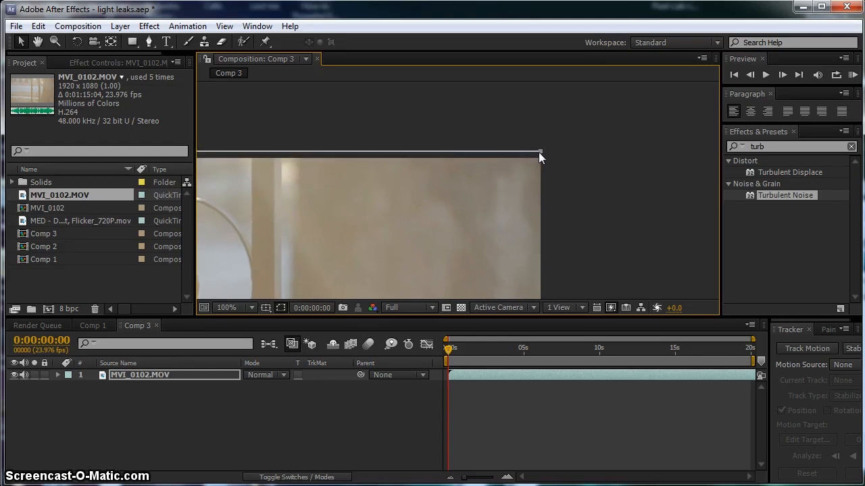
pyautogui.scroll(-2, 421, 170)
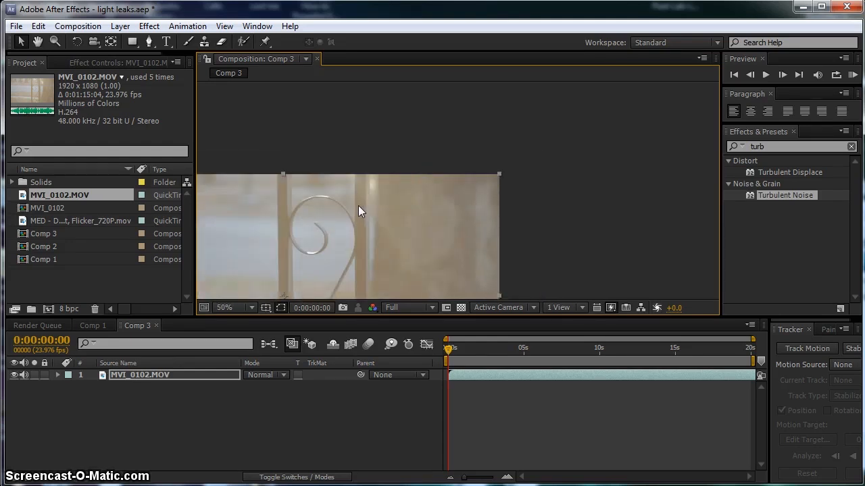
pyautogui.scroll(-2, 436, 203)
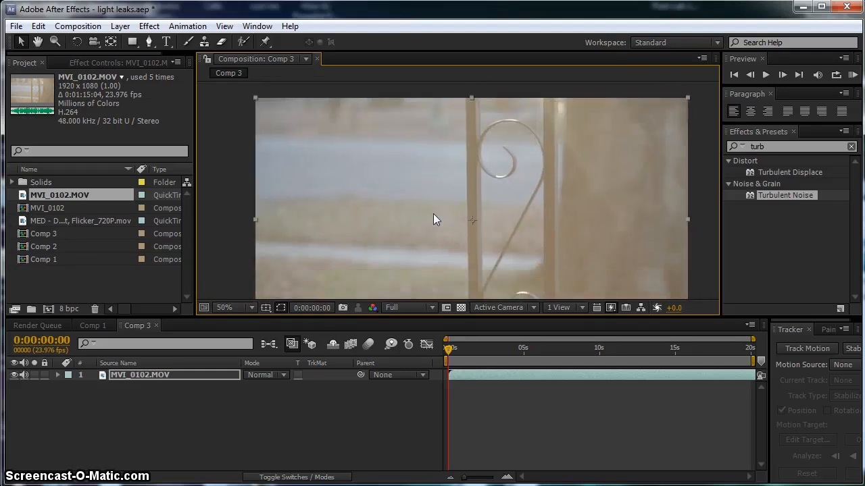
pyautogui.scroll(2, 403, 226)
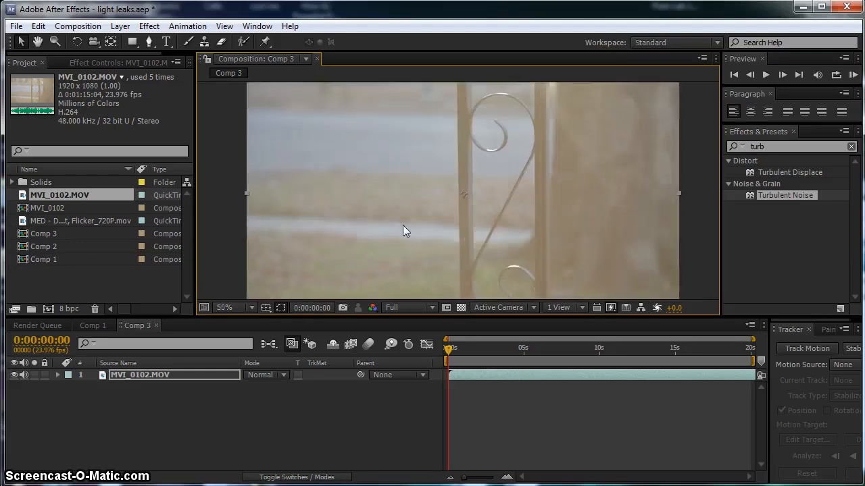
# Create a black solid layer at composition size above the footage
pyautogui.click(194, 422)
pyautogui.click(119, 27)
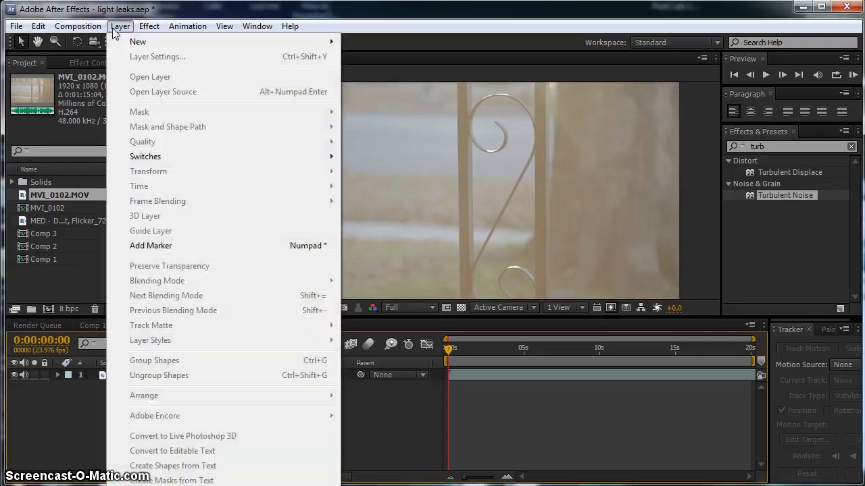
pyautogui.moveTo(145, 41)
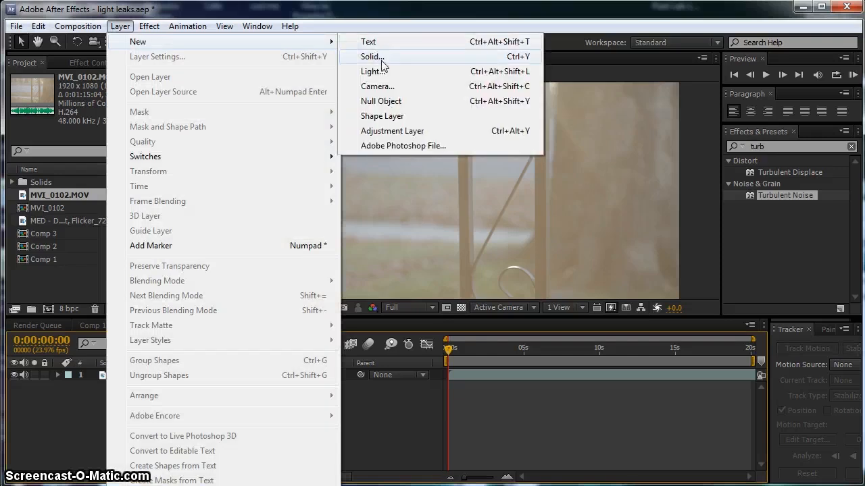
pyautogui.click(414, 55)
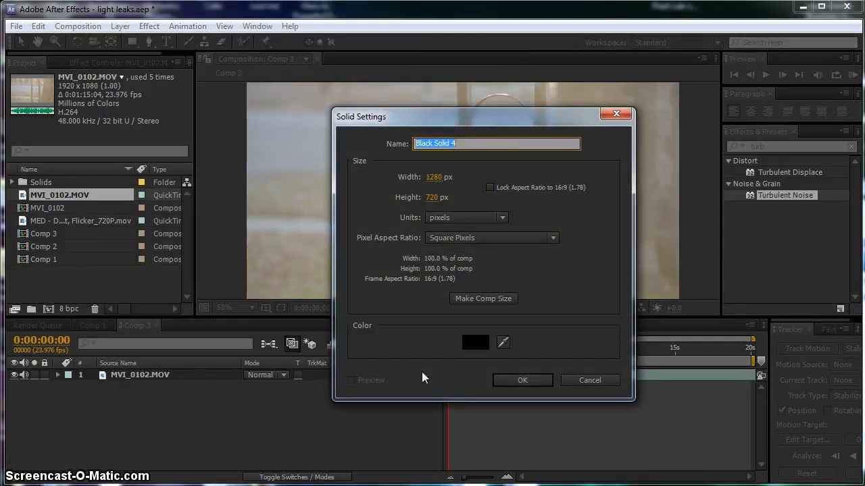
pyautogui.click(505, 308)
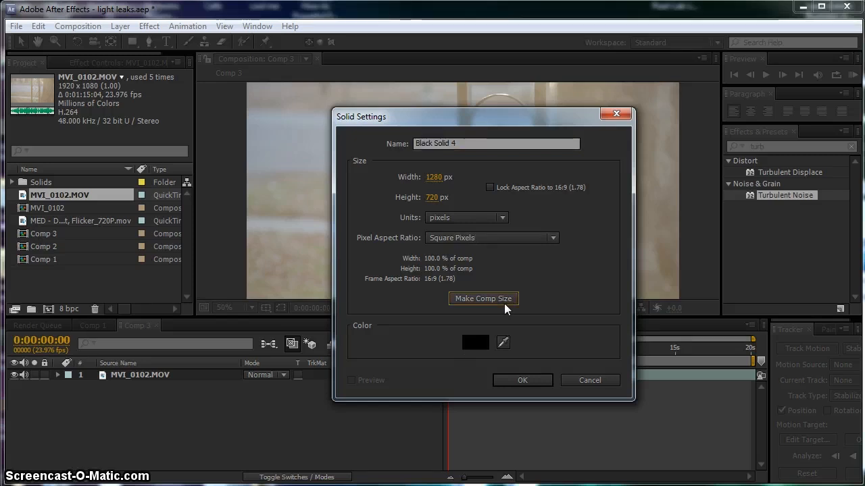
pyautogui.click(523, 381)
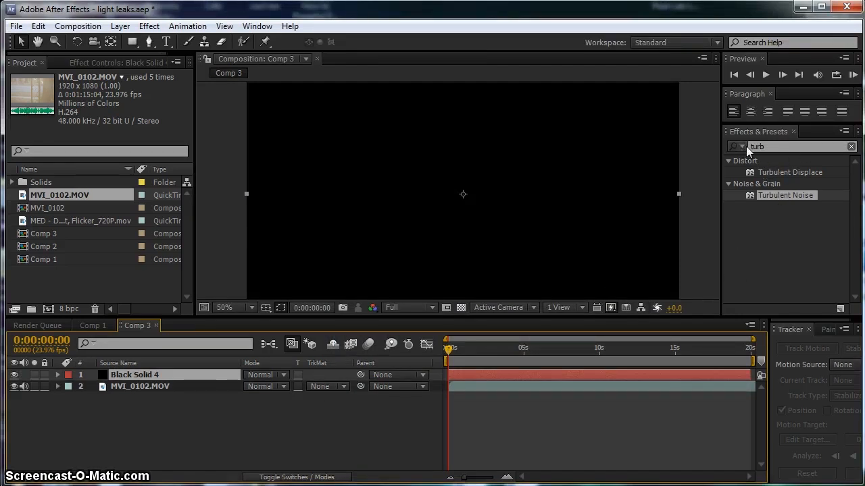
# Find the Turbulent Noise effect and apply it to the black solid
pyautogui.click(850, 148)
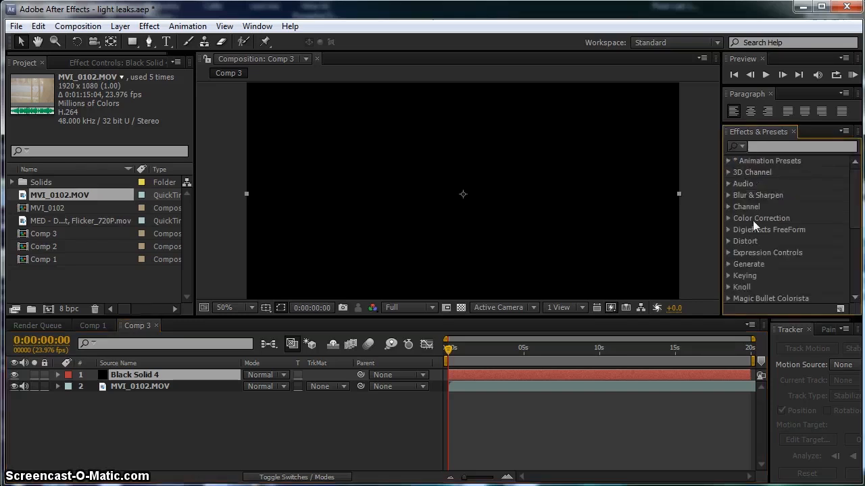
pyautogui.click(790, 146)
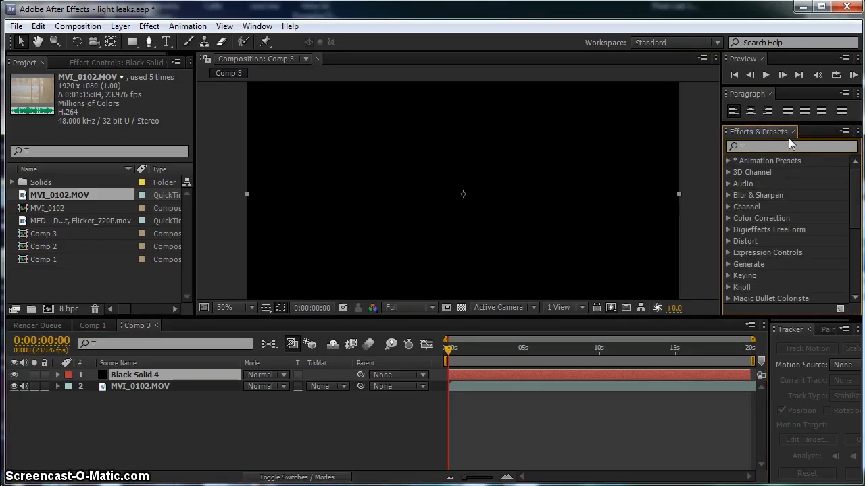
pyautogui.write('turb')
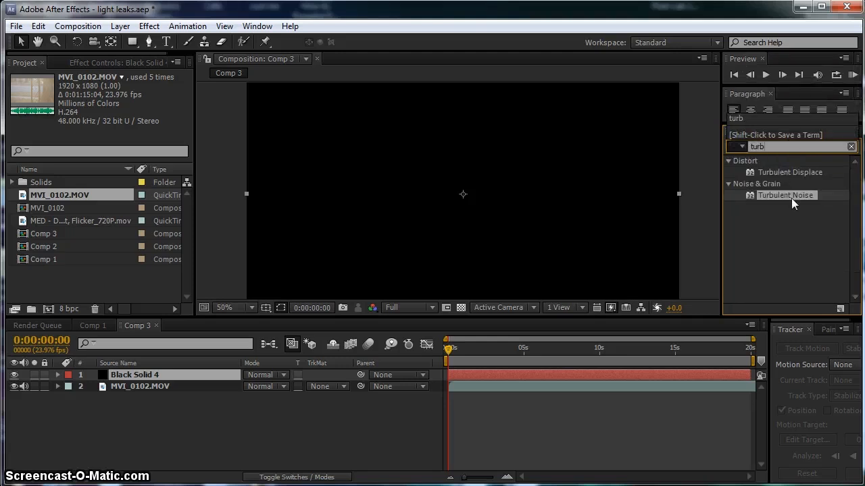
pyautogui.moveTo(785, 196); pyautogui.dragTo(148, 375)
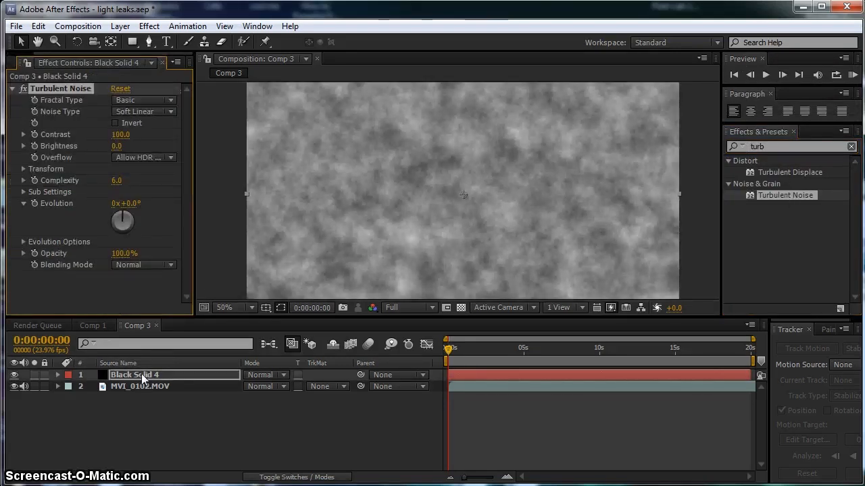
pyautogui.click(141, 373)
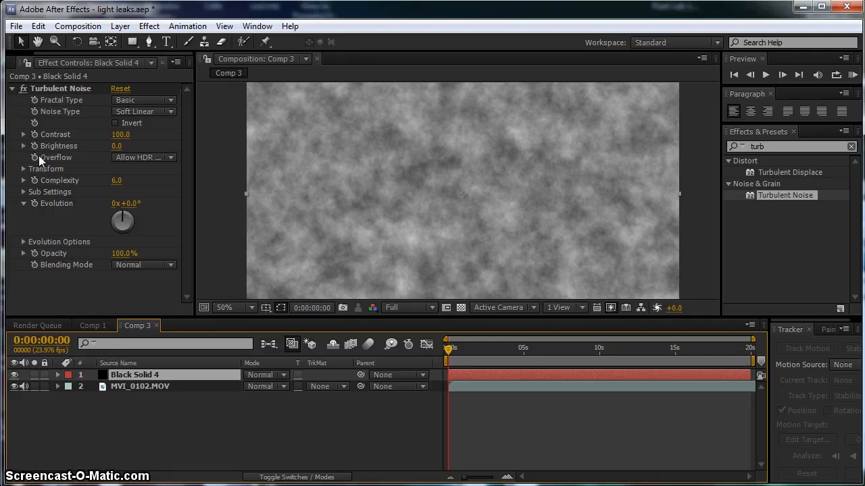
# Configure the Turbulent Noise with the Turbulent Smooth fractal type, a contrast of 750 and a brightness of 7
pyautogui.click(133, 102)
pyautogui.click(153, 134)
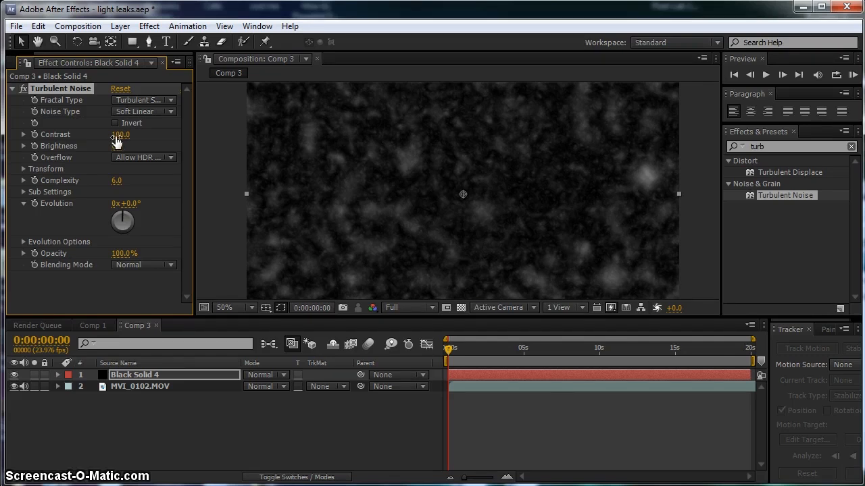
pyautogui.moveTo(116, 140); pyautogui.dragTo(566, 142)
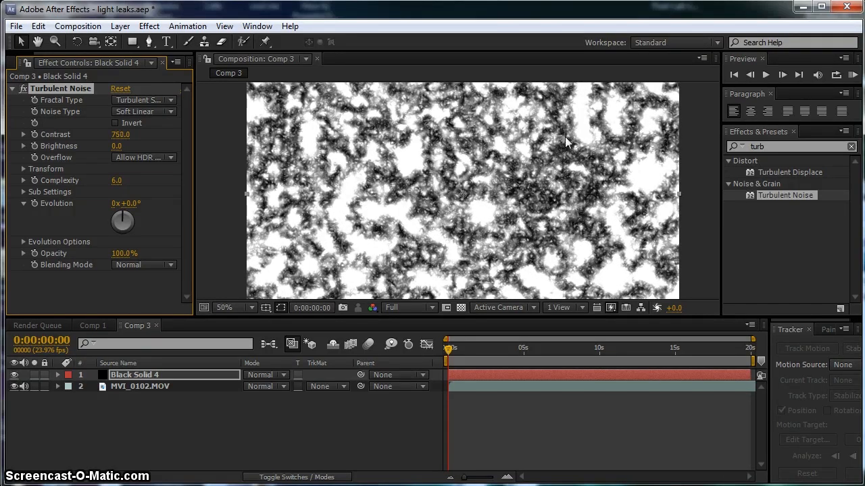
pyautogui.moveTo(113, 153); pyautogui.dragTo(113, 152)
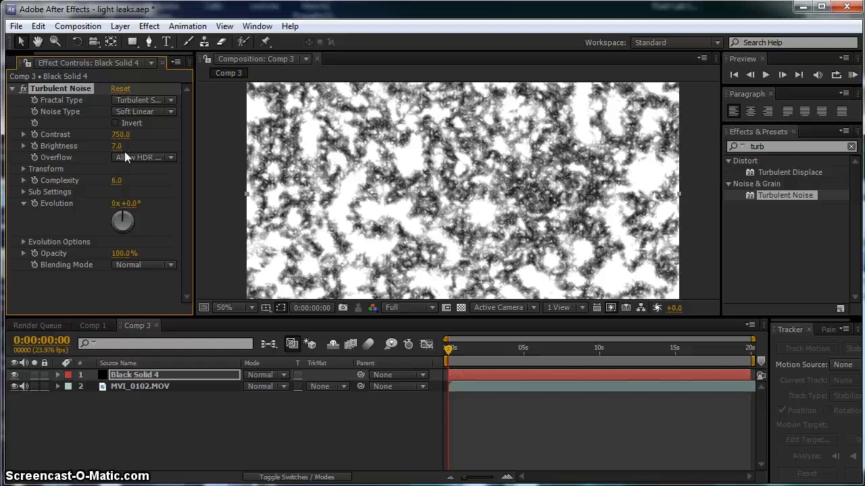
# Set the Turbulent Noise transform scale to 4960 with uniform scaling
pyautogui.click(23, 169)
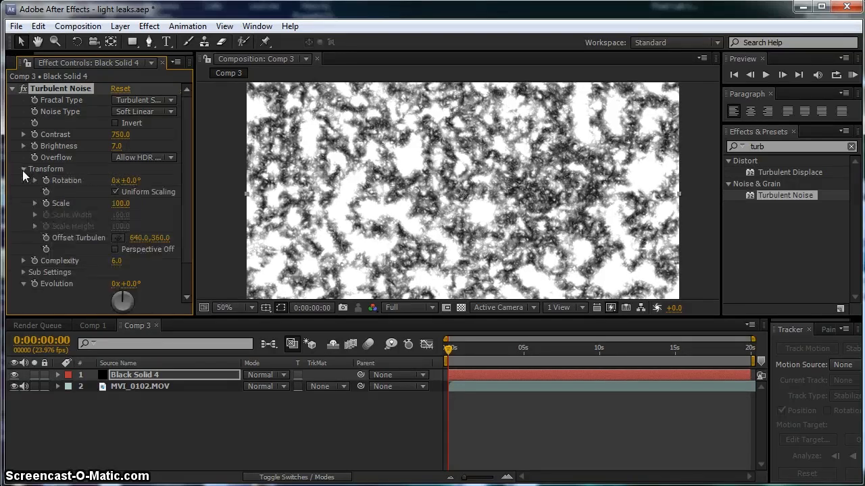
pyautogui.click(120, 203)
pyautogui.write('4960')
pyautogui.click(35, 204)
pyautogui.click(168, 221)
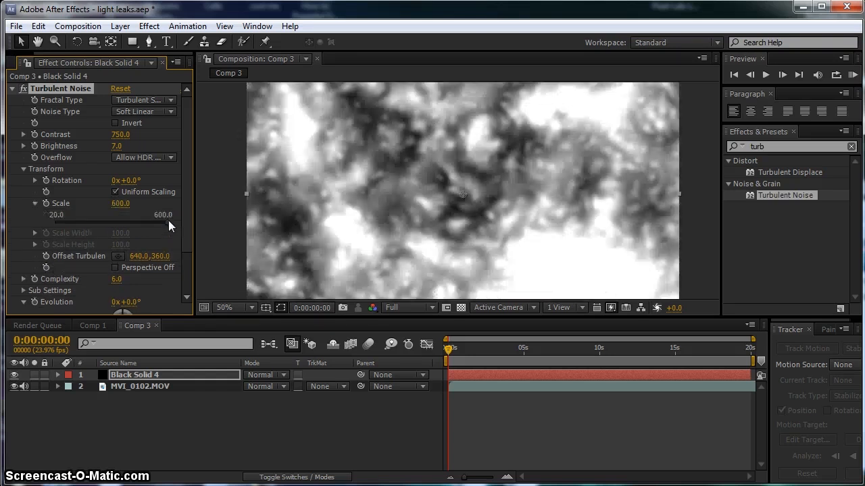
pyautogui.click(120, 204)
pyautogui.write('4960')
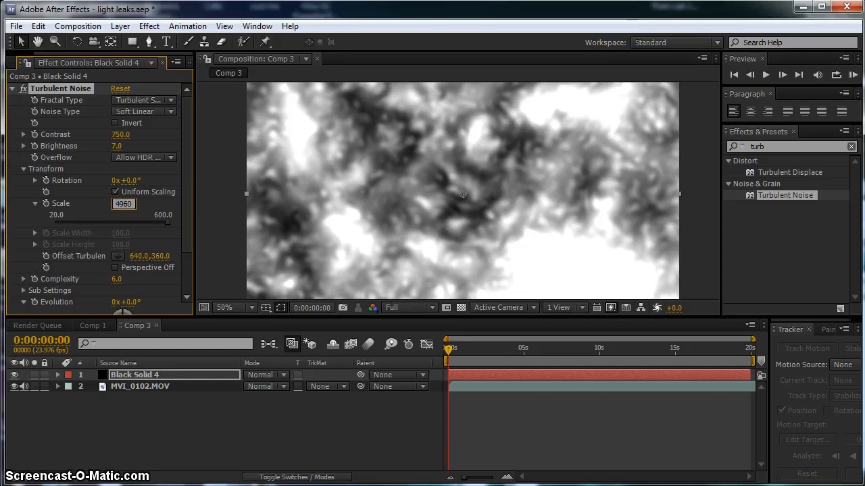
pyautogui.click(147, 436)
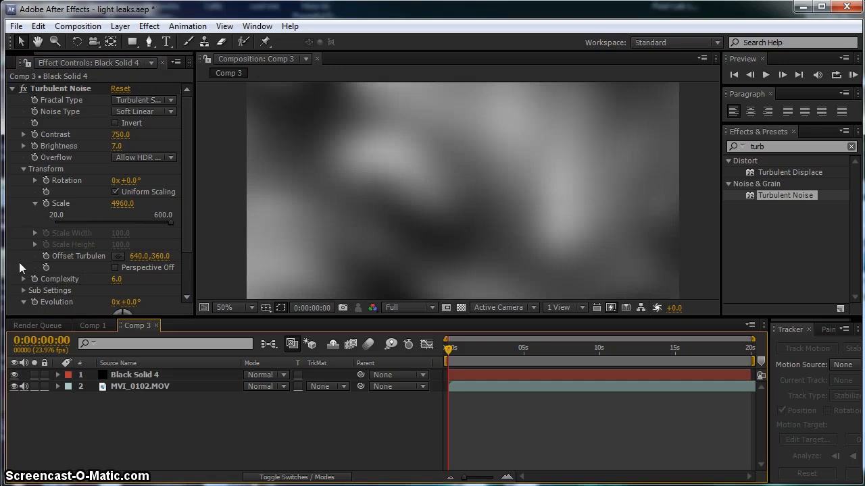
# Set the complexity of the Turbulent Noise to 1.7
pyautogui.scroll(-1, 19, 266)
pyautogui.click(130, 253)
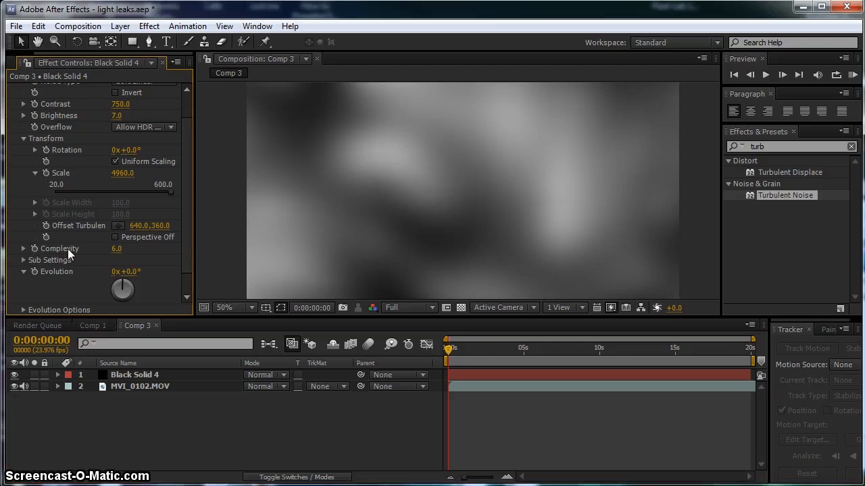
pyautogui.click(112, 248)
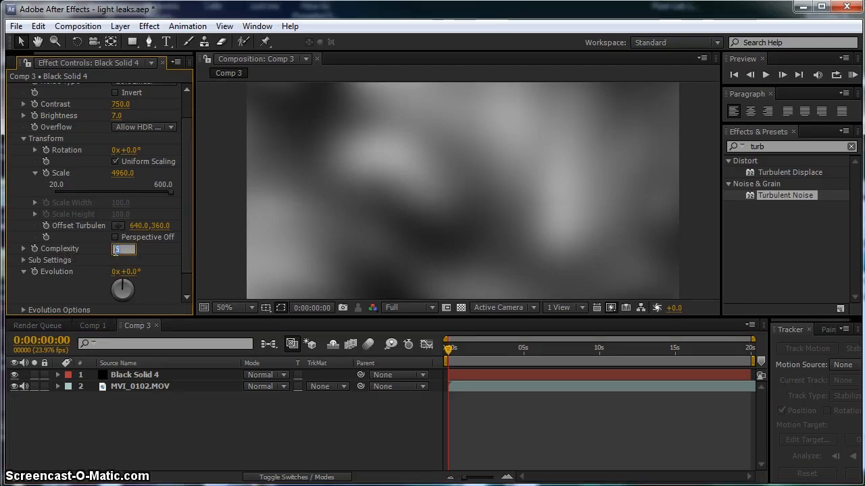
pyautogui.write('1.7')
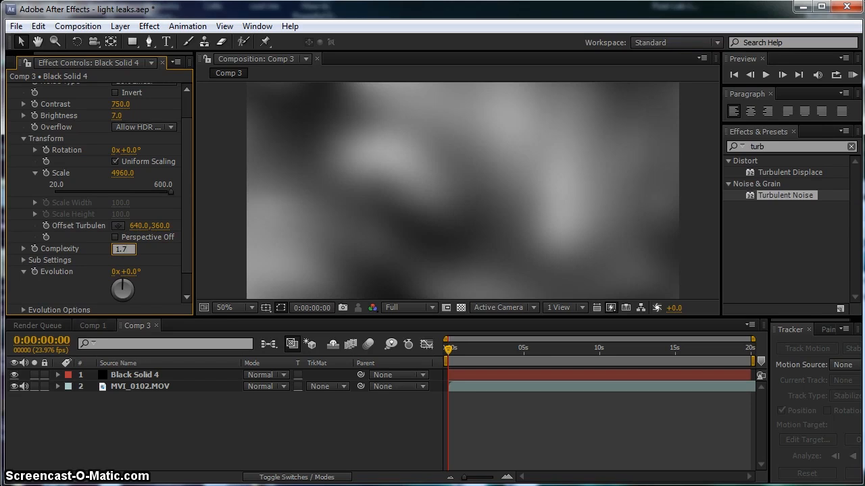
pyautogui.click(69, 435)
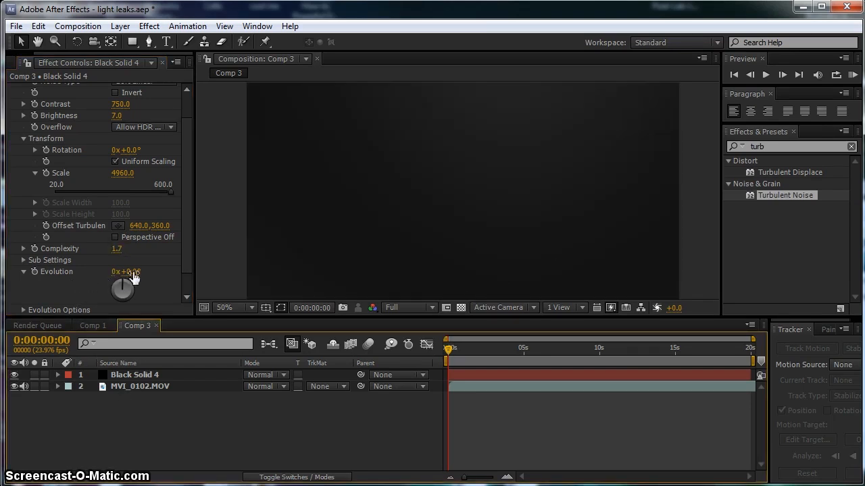
# Animate the Turbulent Noise evolution with the expression time*300 and preview the motion
pyautogui.moveTo(130, 277); pyautogui.dragTo(309, 261)
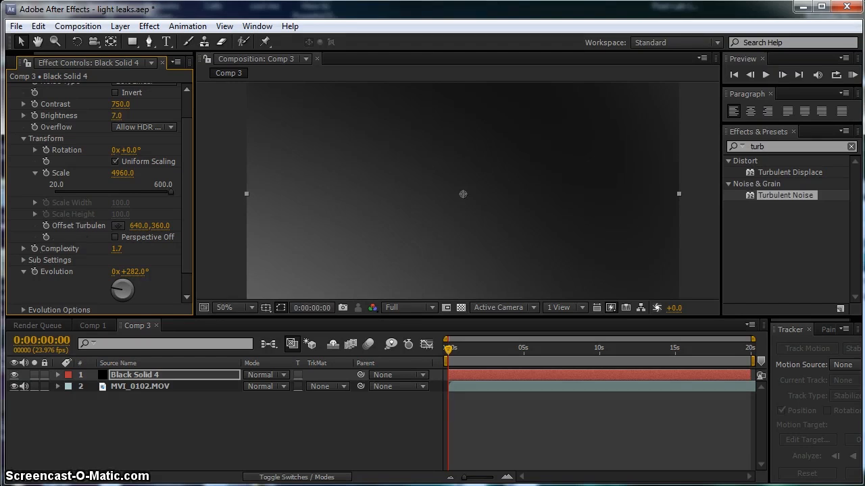
pyautogui.keyDown('alt'); pyautogui.click(35, 272); pyautogui.keyUp('alt')
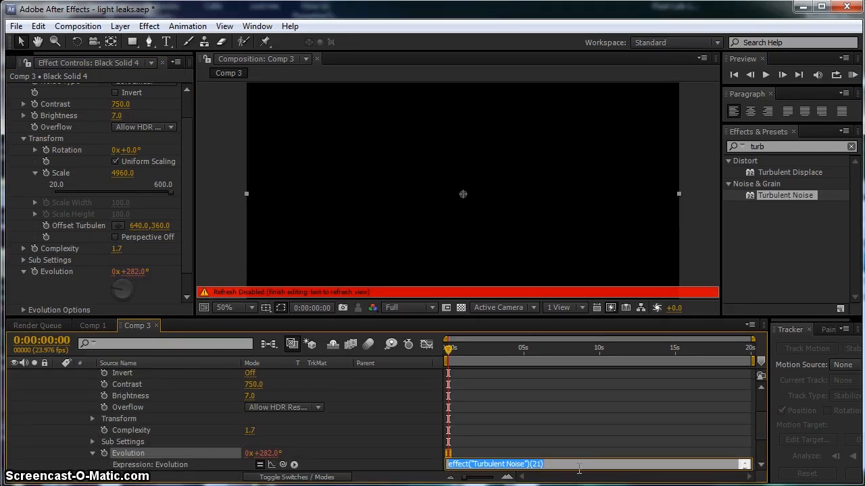
pyautogui.write('time')
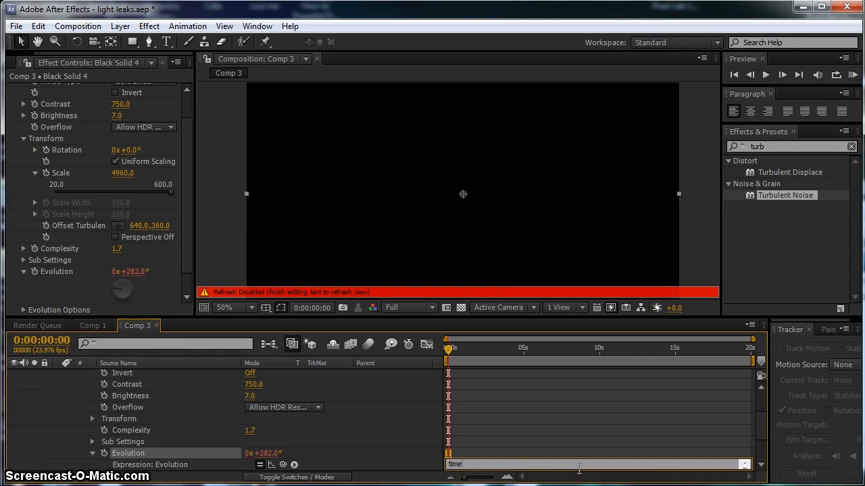
pyautogui.write('*300')
pyautogui.click(386, 412)
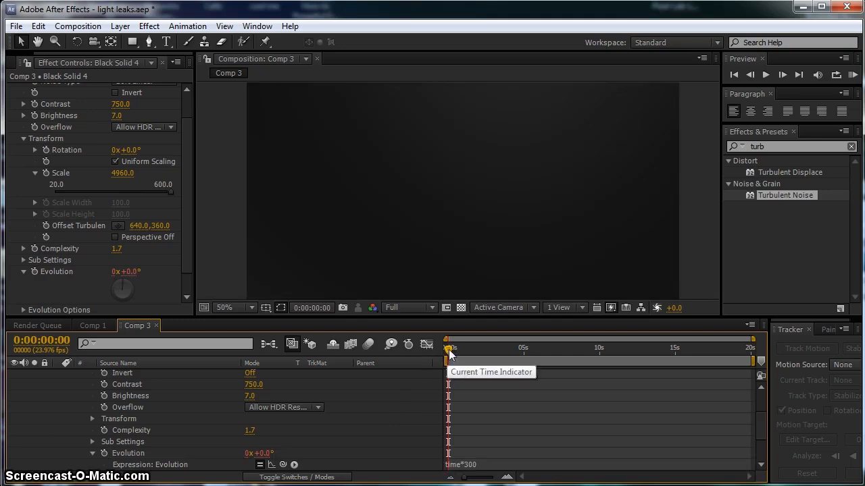
pyautogui.press('space')
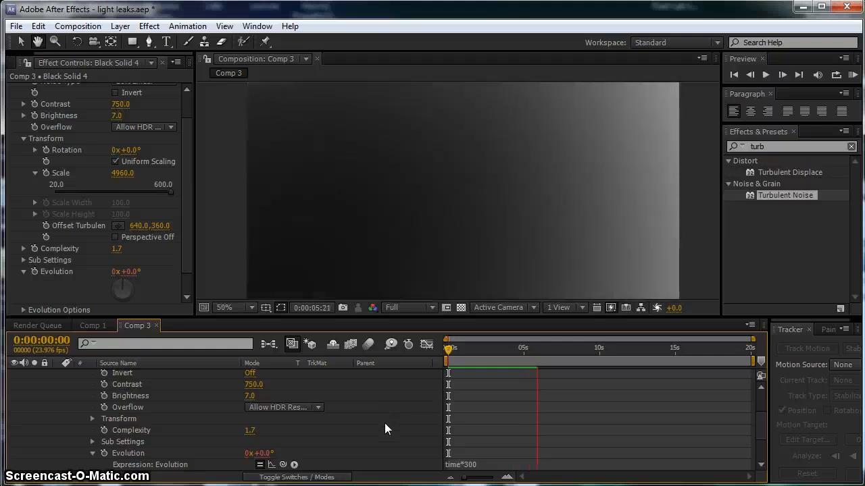
pyautogui.press('space')
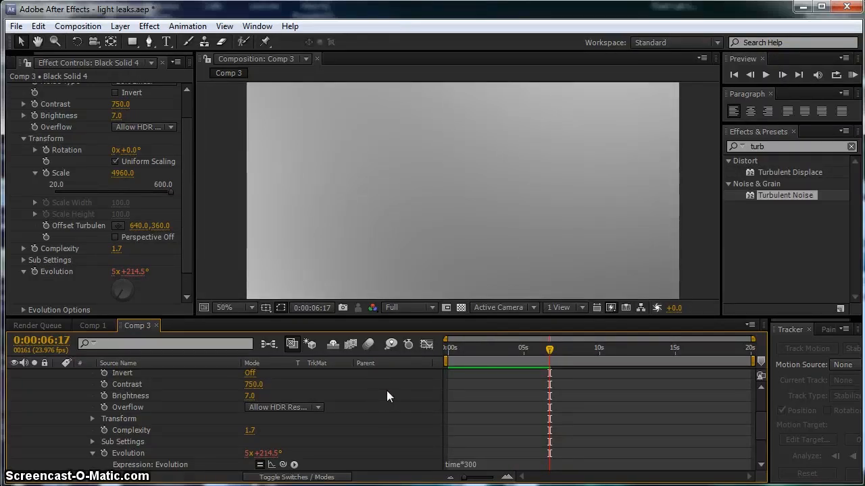
# Collapse the Turbulent Noise properties of the black solid in the timeline and bring the project's item list into view
pyautogui.scroll(-2, 368, 399)
pyautogui.scroll(3, 61, 421)
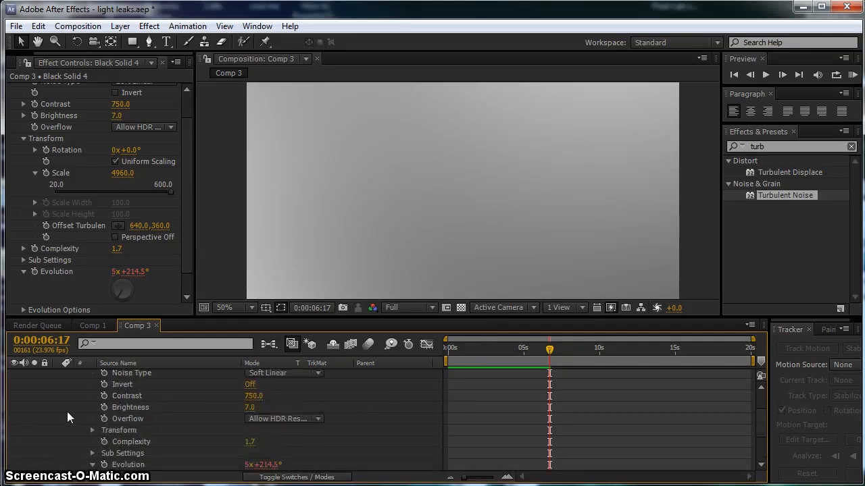
pyautogui.click(69, 374)
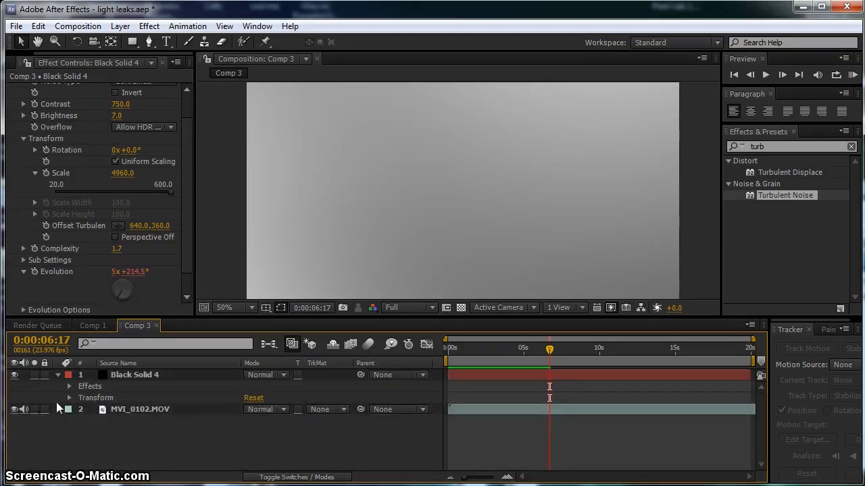
pyautogui.click(12, 63)
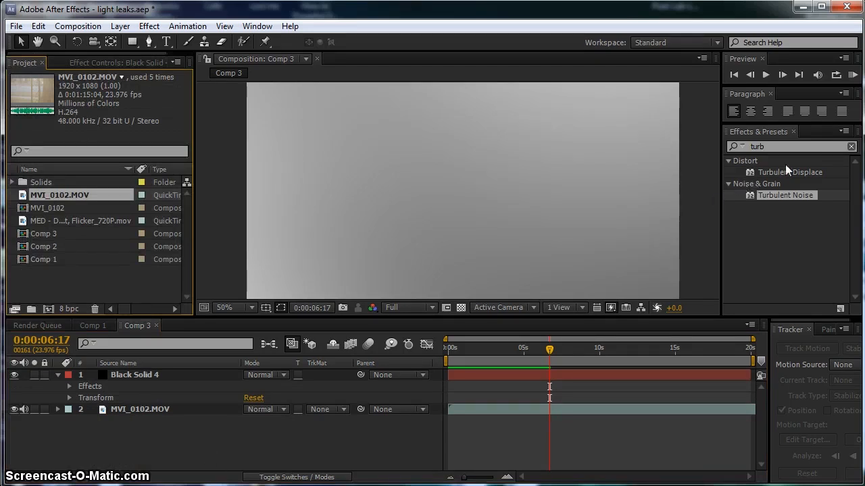
# Search the effects for UnMult and move the current time to 0:00:02:21
pyautogui.click(851, 147)
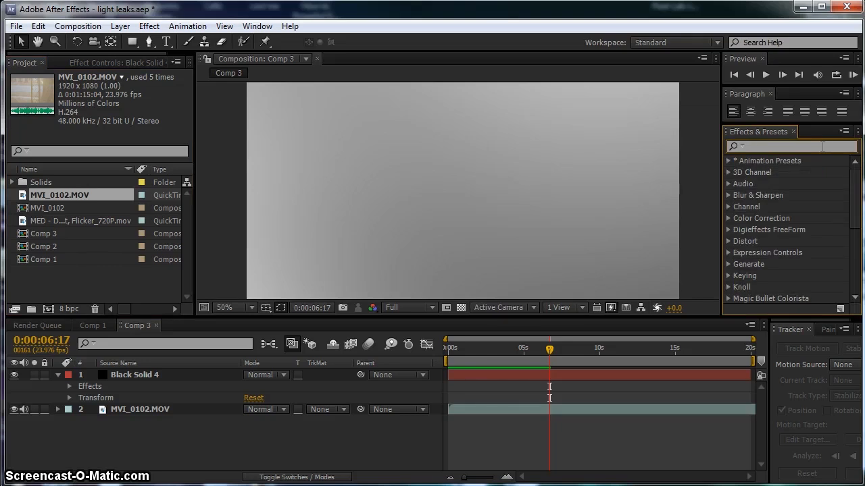
pyautogui.write('unm')
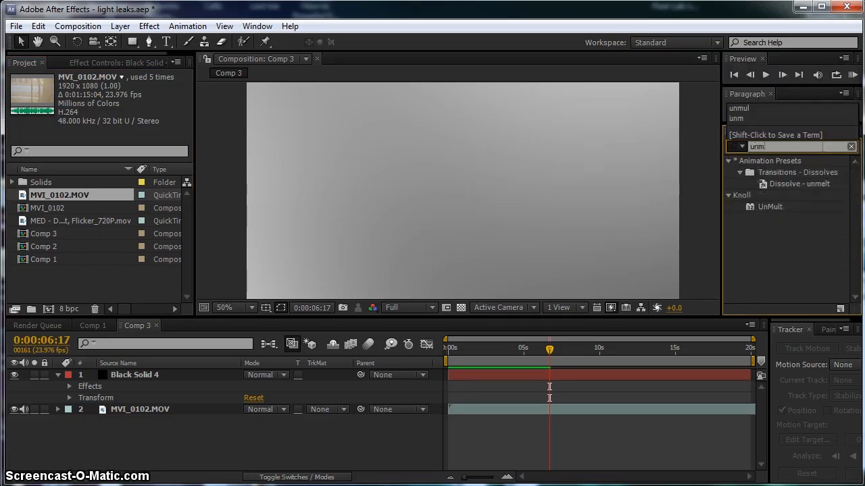
pyautogui.write('ult')
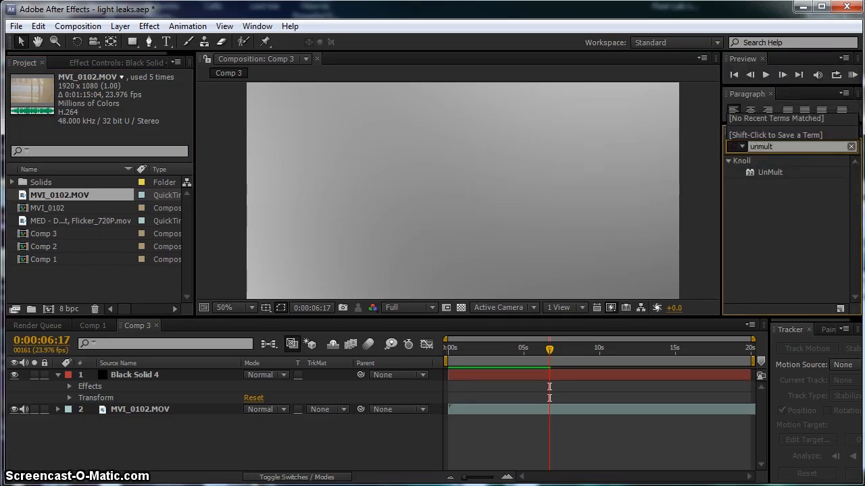
pyautogui.click(778, 173)
pyautogui.moveTo(525, 347); pyautogui.dragTo(493, 354)
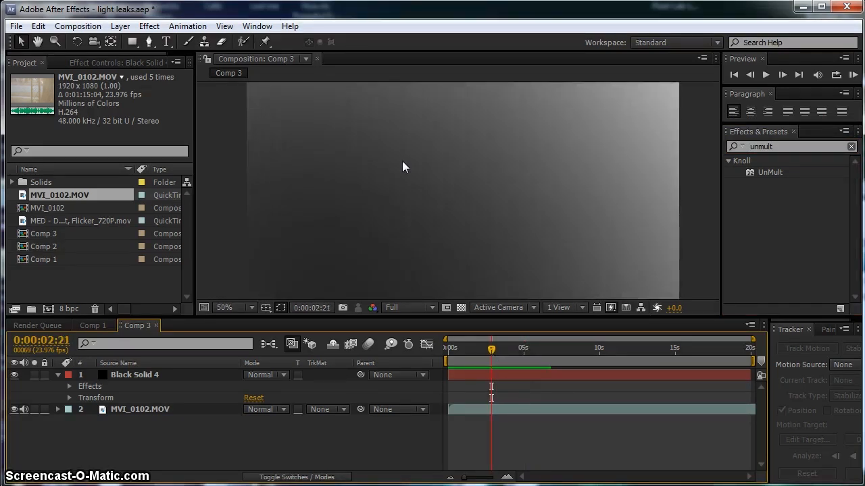
# Rename the black solid layer as light leaks
pyautogui.click(127, 377)
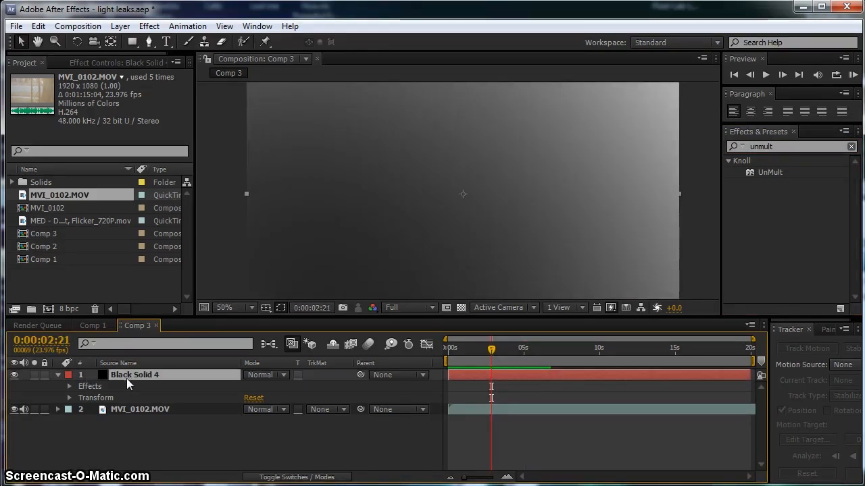
pyautogui.press('Return')
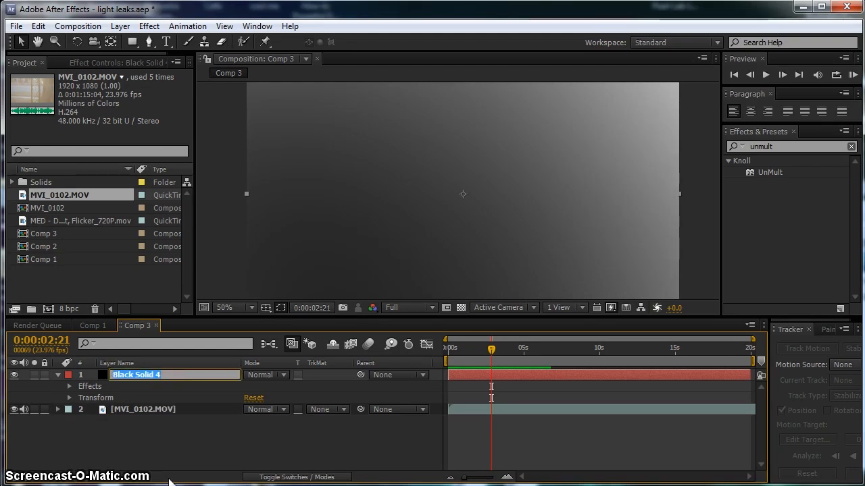
pyautogui.write('li')
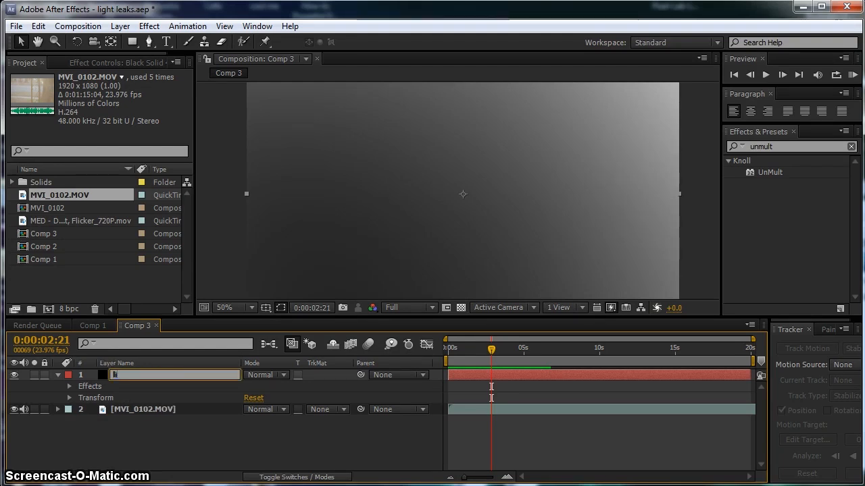
pyautogui.write('ght leaks')
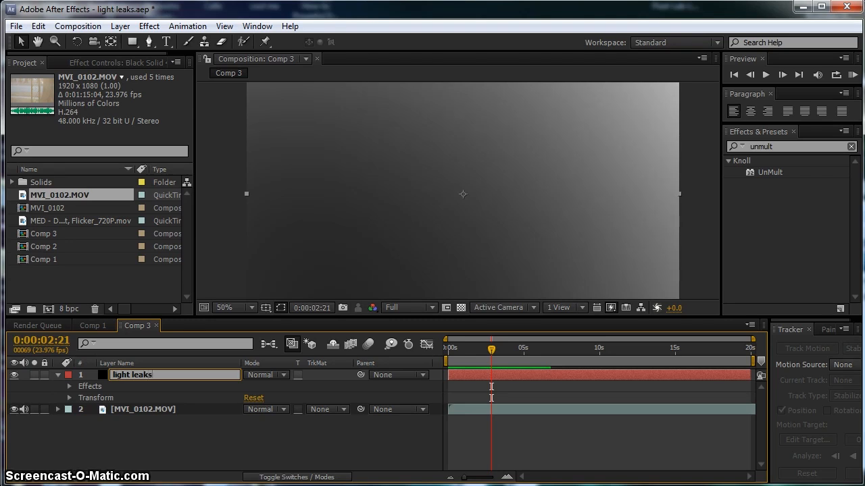
pyautogui.click(206, 423)
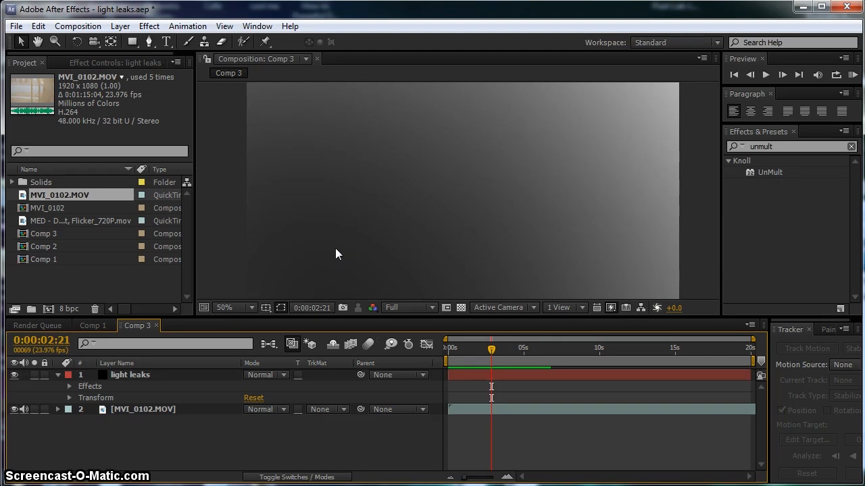
# Turn on the transparency grid and apply the UnMult effect to the light leaks layer
pyautogui.click(459, 308)
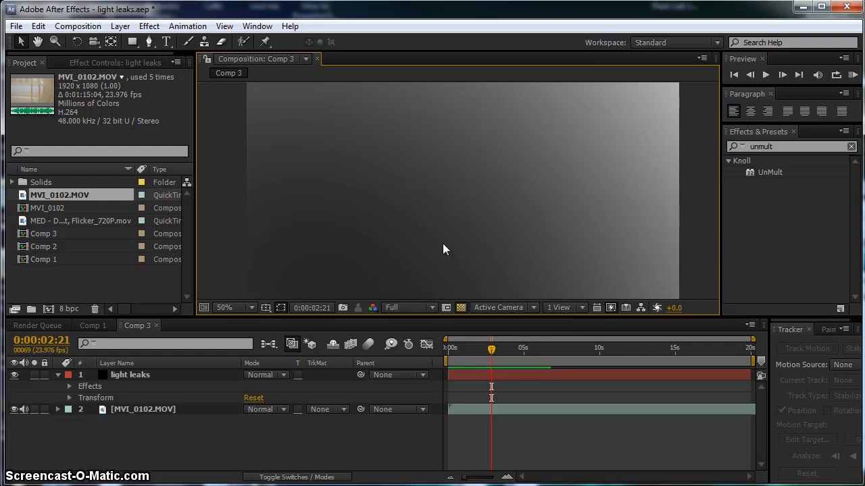
pyautogui.moveTo(768, 175); pyautogui.dragTo(134, 374)
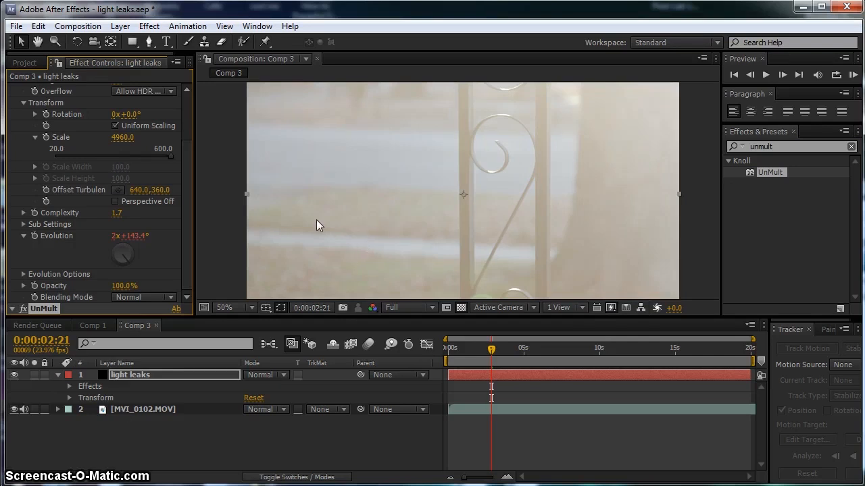
# Check the light leaks layer's transparency with the footage temporarily hidden, and scrub the first seconds with the footage shown
pyautogui.click(14, 410)
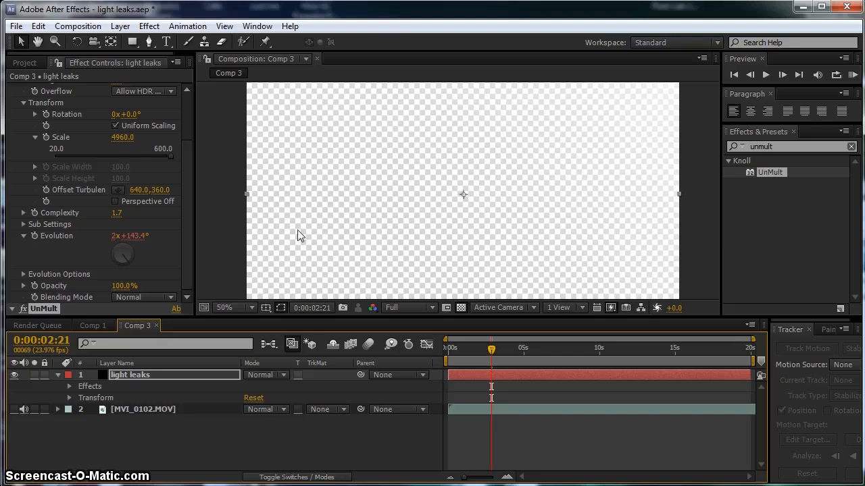
pyautogui.click(13, 409)
pyautogui.click(218, 456)
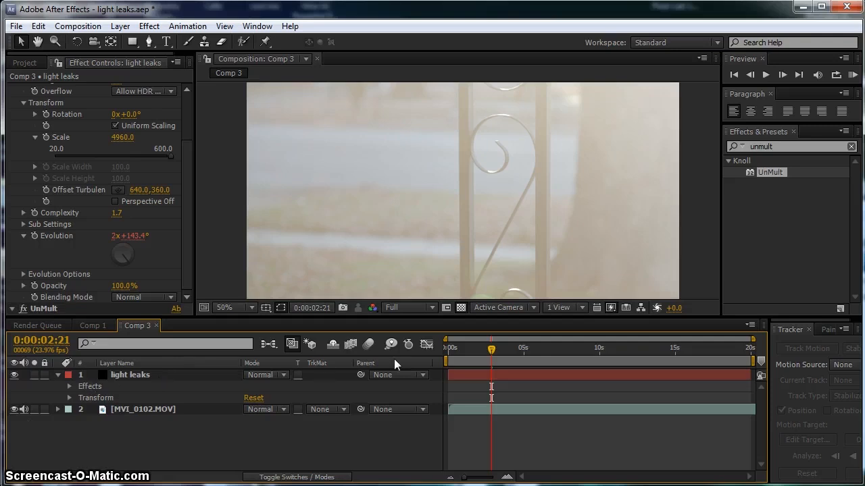
pyautogui.moveTo(457, 346)
pyautogui.mouseDown()
pyautogui.moveTo(529, 349)
pyautogui.moveTo(462, 347)
pyautogui.mouseUp()
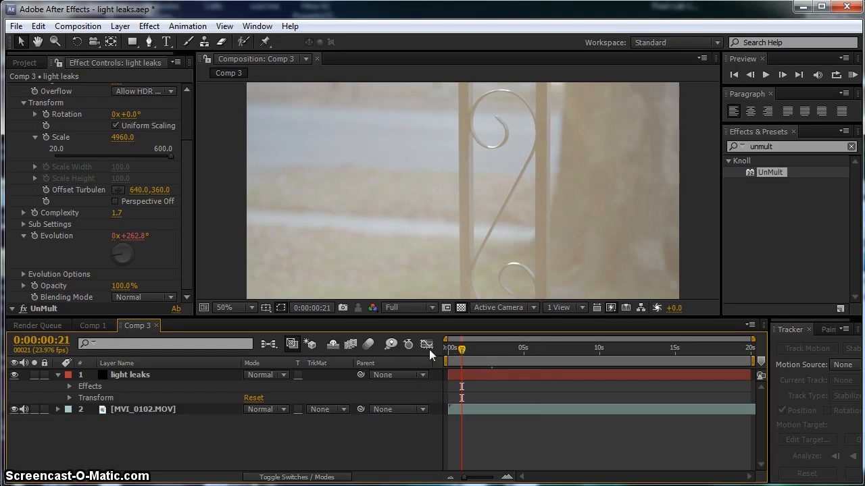
pyautogui.moveTo(448, 349); pyautogui.dragTo(471, 346)
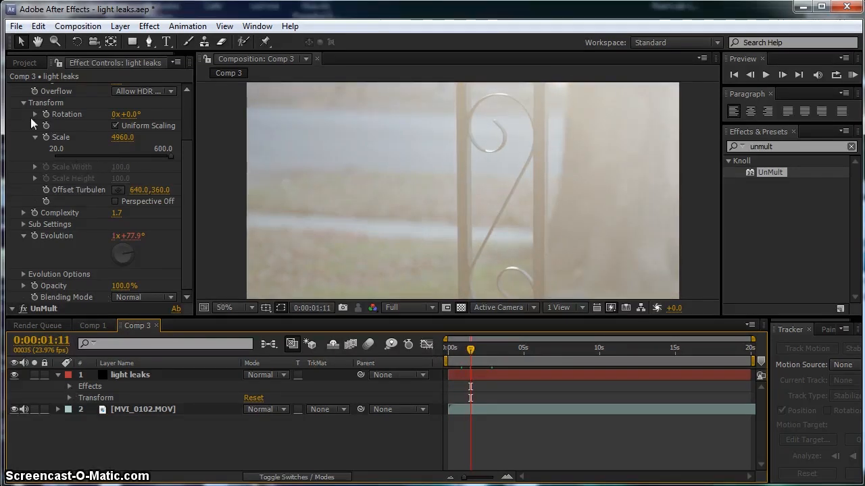
# Collapse the Turbulent Noise and UnMult settings and apply the Fill effect to the light leaks layer
pyautogui.scroll(2, 20, 109)
pyautogui.click(11, 89)
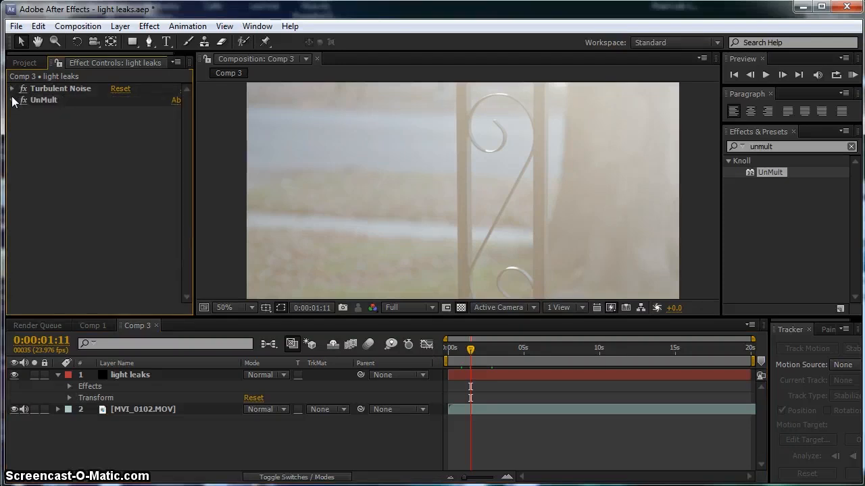
pyautogui.click(804, 145)
pyautogui.write('fill')
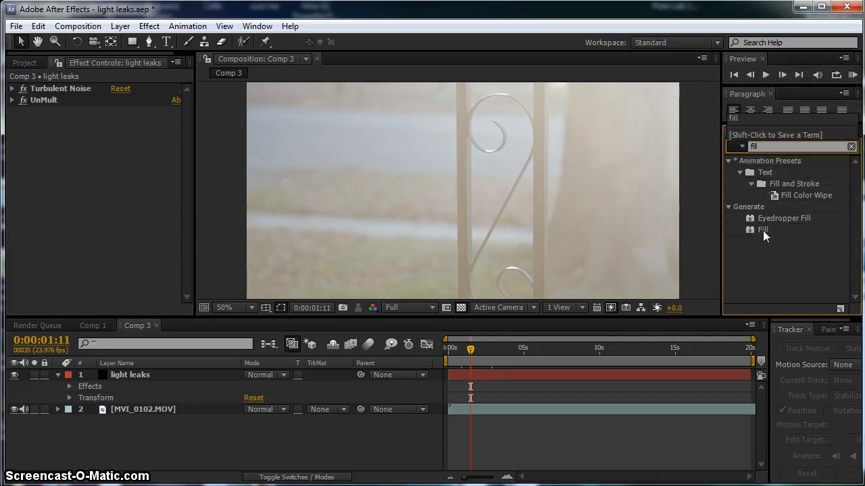
pyautogui.moveTo(763, 230); pyautogui.dragTo(74, 212)
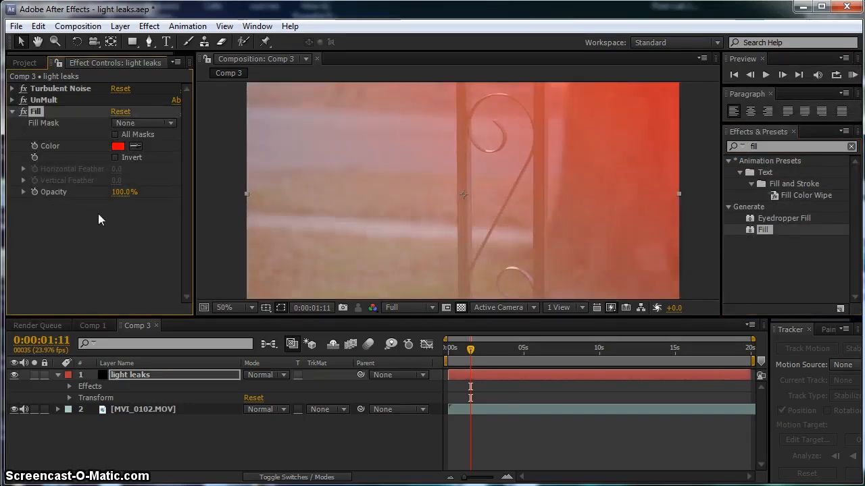
# Set the light leaks layer's blending mode to Screen and review the footage up to about 0:00:05:04
pyautogui.click(128, 375)
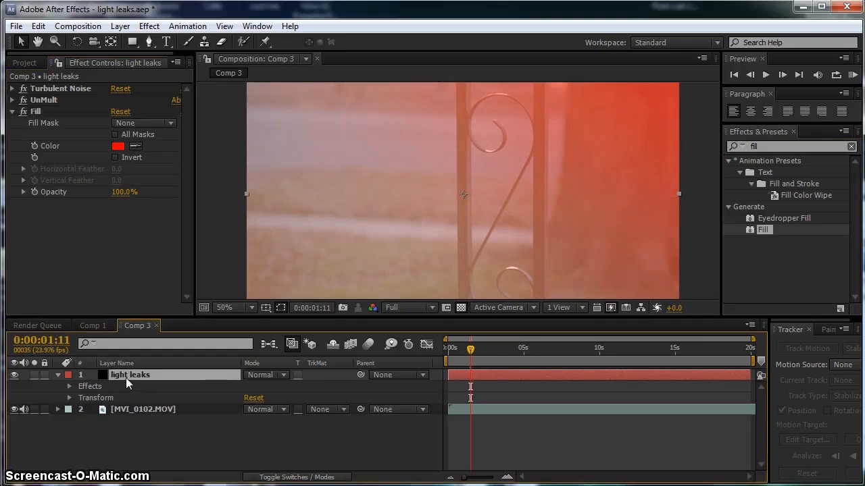
pyautogui.click(277, 374)
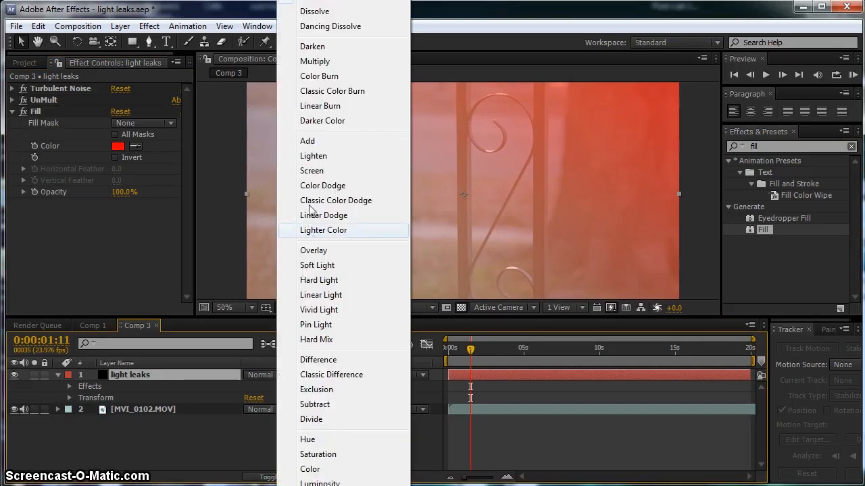
pyautogui.click(312, 171)
pyautogui.moveTo(464, 348); pyautogui.dragTo(524, 350)
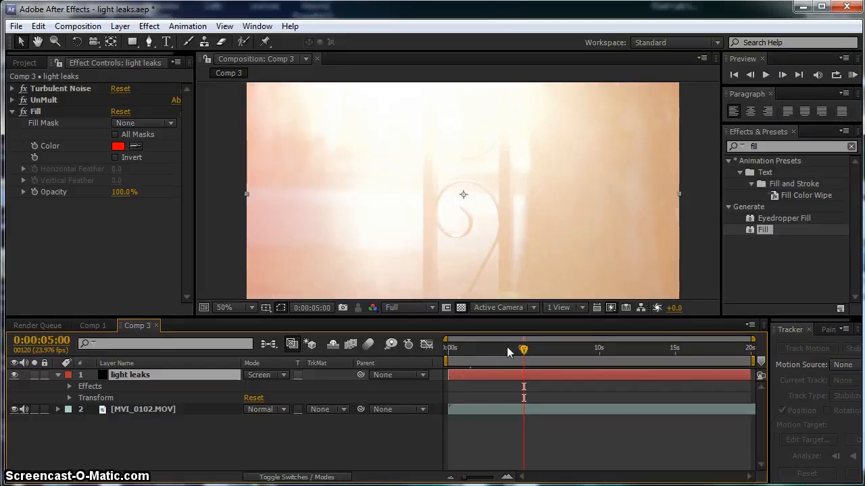
pyautogui.click(526, 351)
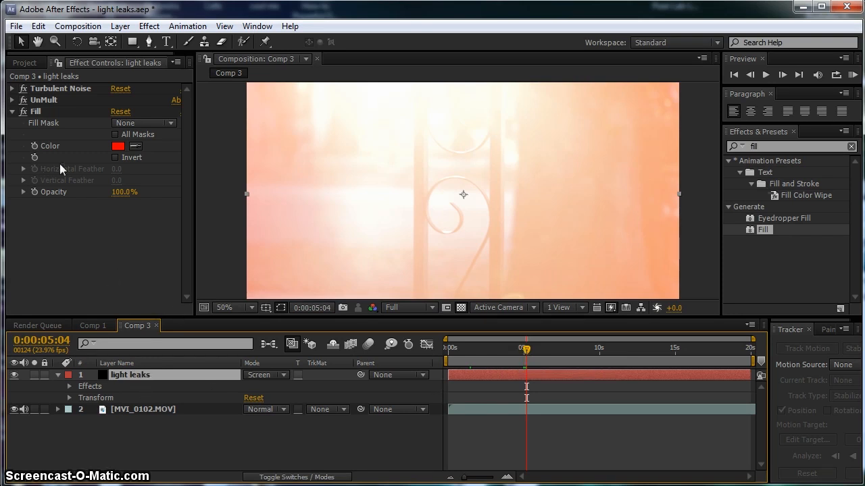
# Sample a cream Fill color from the footage near the gate's scroll, with the light leaks layer hidden while sampling
pyautogui.click(127, 150)
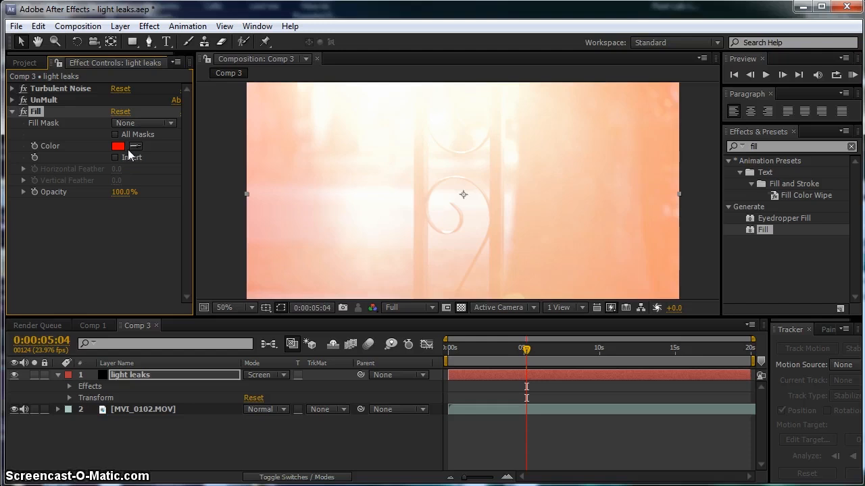
pyautogui.click(14, 375)
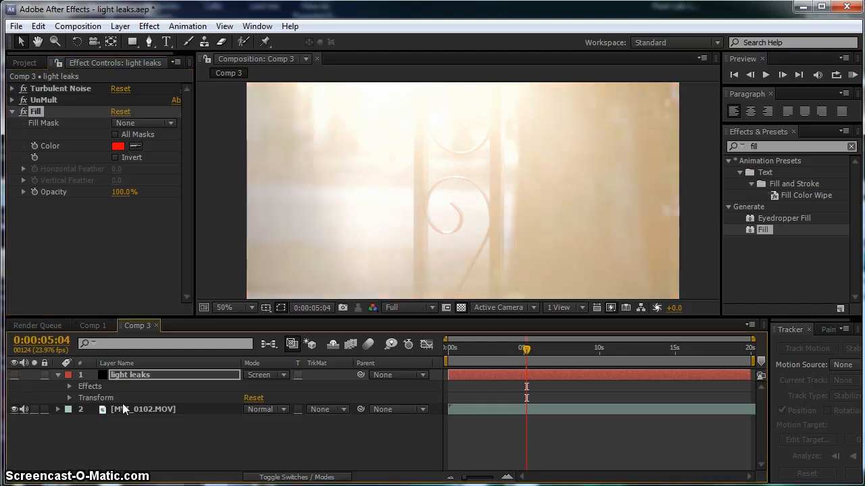
pyautogui.click(136, 146)
pyautogui.click(453, 221)
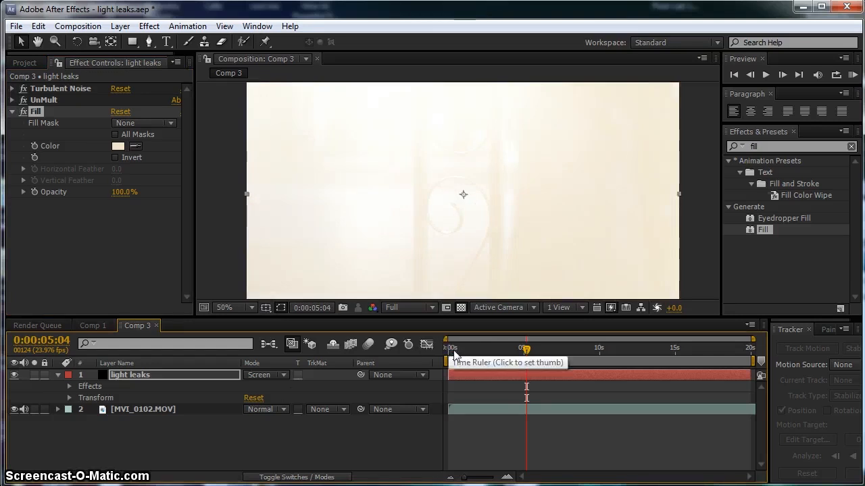
# Scrub through the first seconds of the composition to review the new Fill color, ending at about 0:00:05:06
pyautogui.click(454, 350)
pyautogui.moveTo(454, 350); pyautogui.dragTo(553, 351)
pyautogui.click(527, 350)
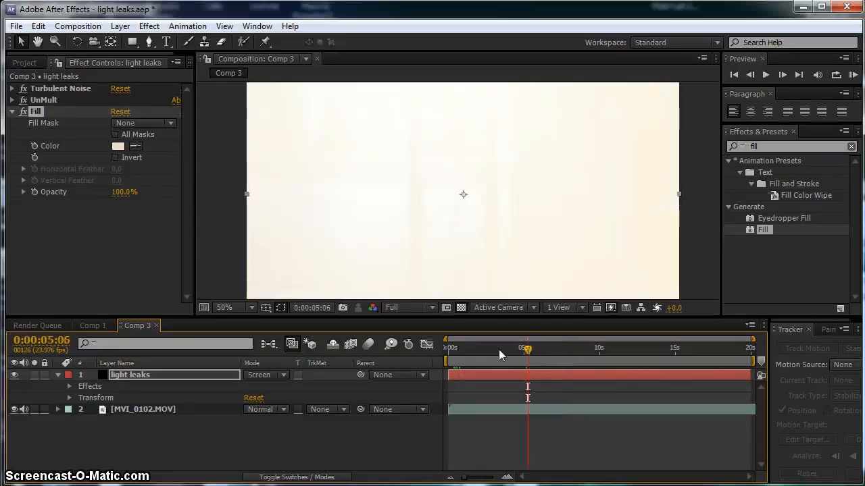
# Hide the light leaks layer and copy the Curves effect from Comp 1's bottom MVI_0102.MOV layer onto the MVI_0102.MOV layer in Comp 3
pyautogui.click(14, 375)
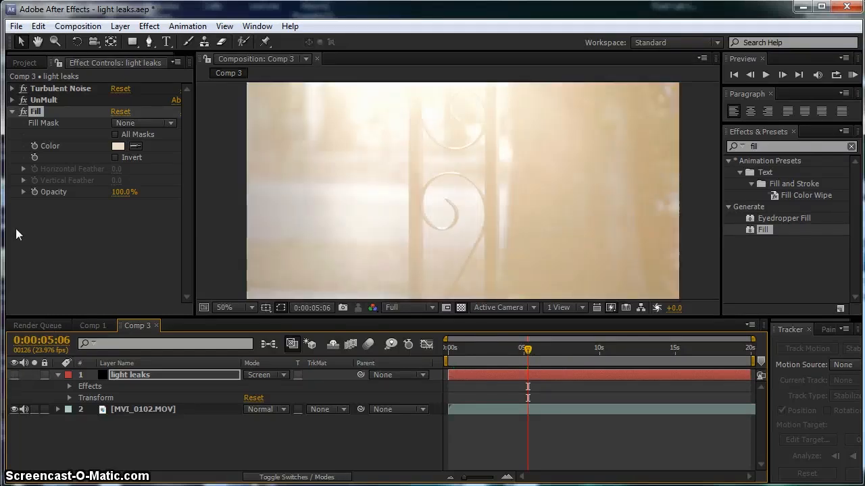
pyautogui.click(94, 326)
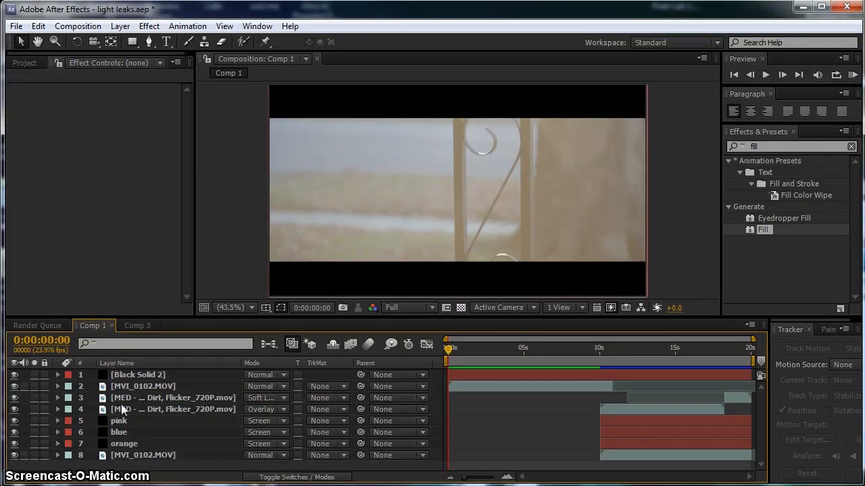
pyautogui.click(121, 456)
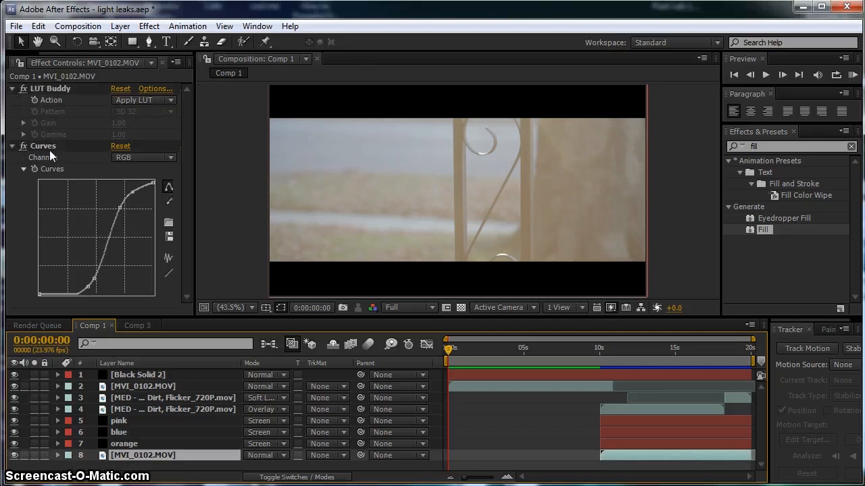
pyautogui.click(45, 145)
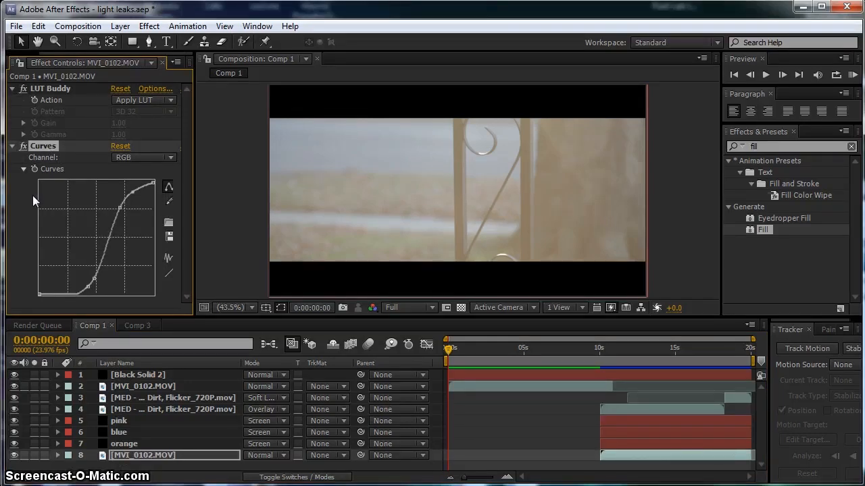
pyautogui.click(137, 326)
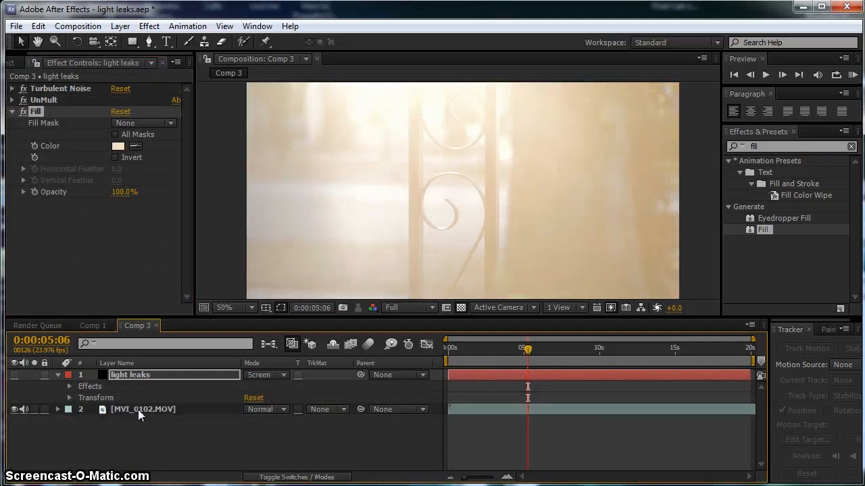
pyautogui.click(138, 410)
pyautogui.hotkey('ctrl', 'v')
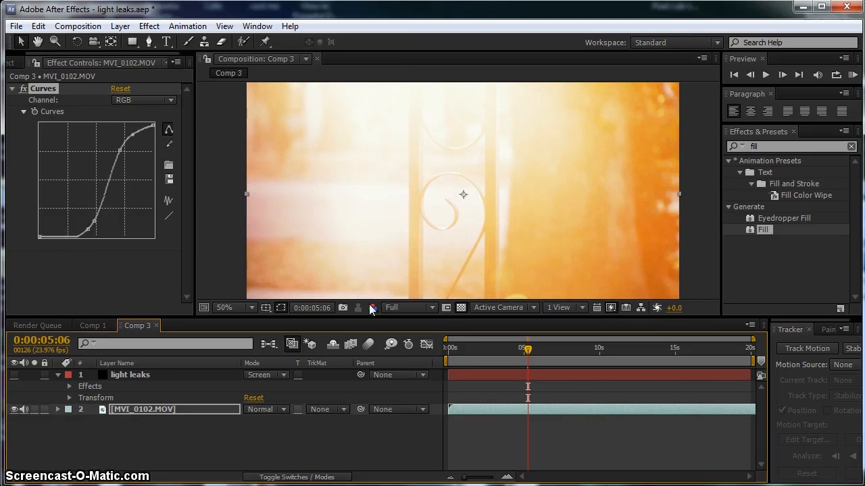
# Examine the footage's Red, Green and Blue curves at about 0:00:01:18 and review the grade up to about 0:00:07:14
pyautogui.moveTo(495, 341); pyautogui.dragTo(476, 350)
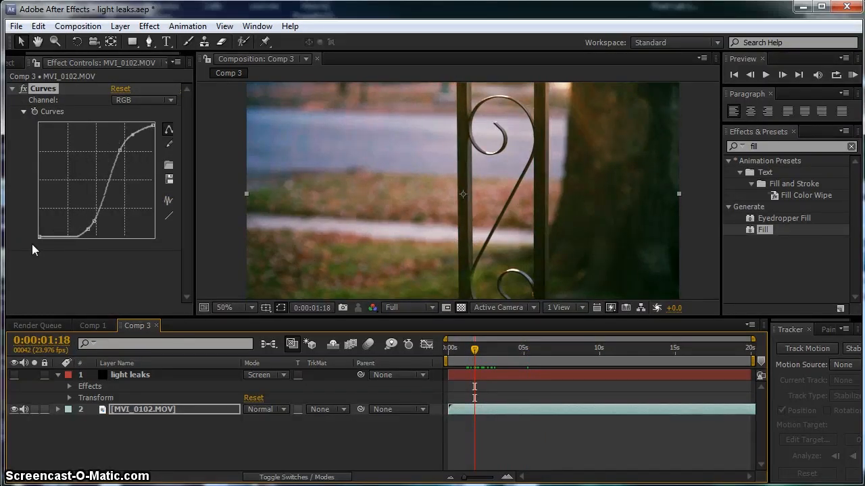
pyautogui.click(143, 102)
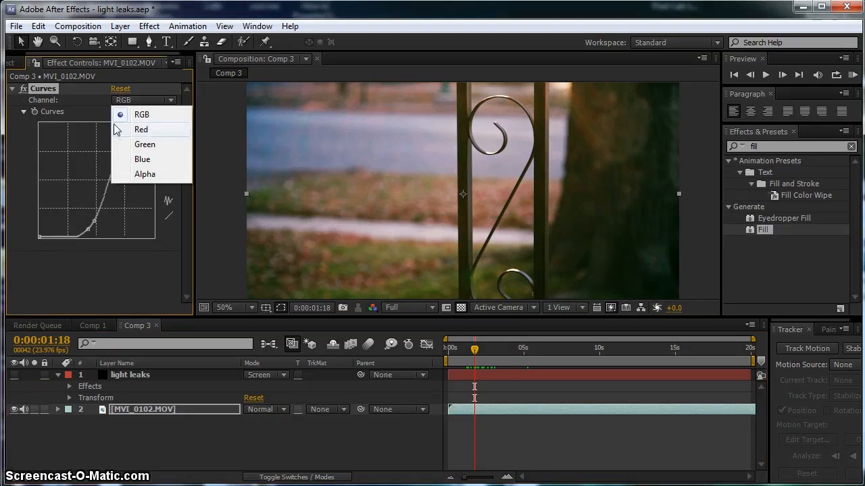
pyautogui.click(135, 129)
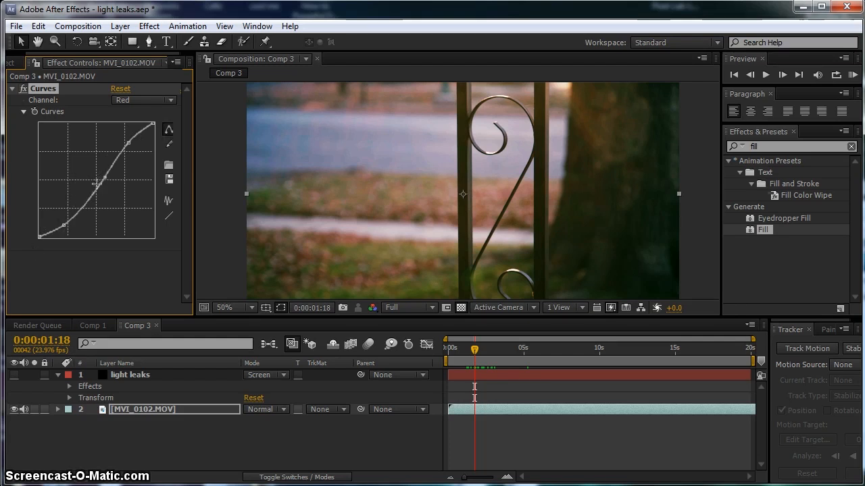
pyautogui.click(153, 101)
pyautogui.click(144, 144)
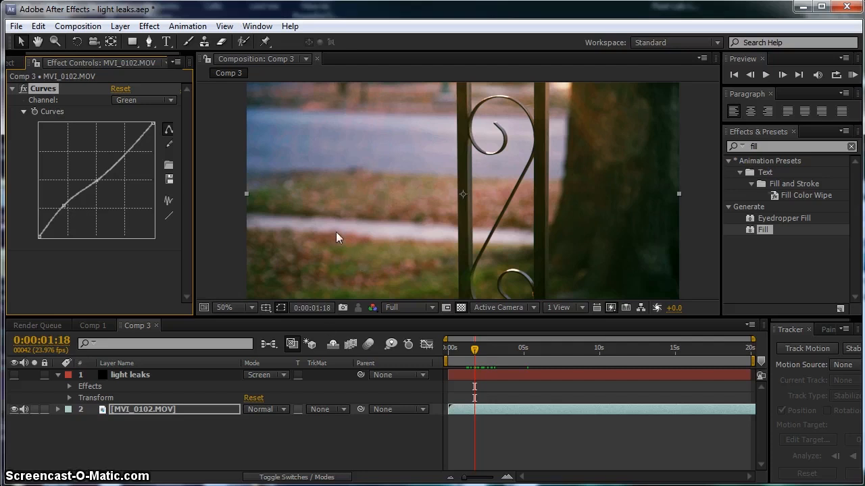
pyautogui.click(145, 100)
pyautogui.click(137, 160)
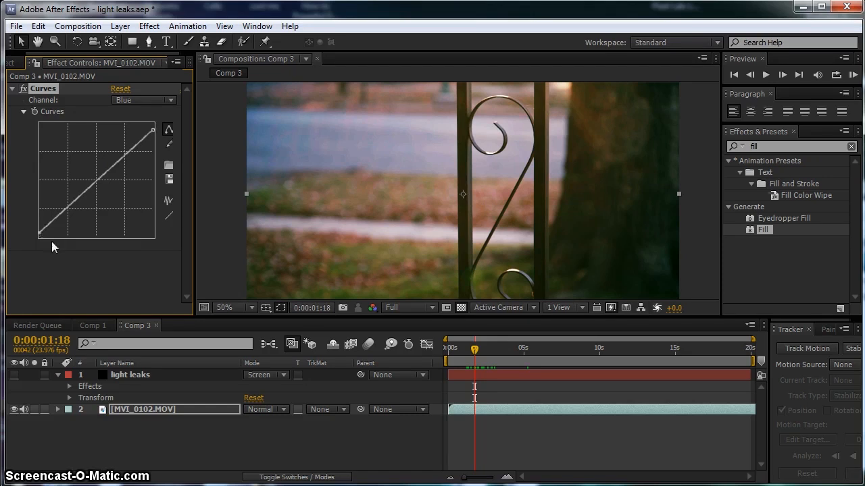
pyautogui.moveTo(474, 350); pyautogui.dragTo(564, 349)
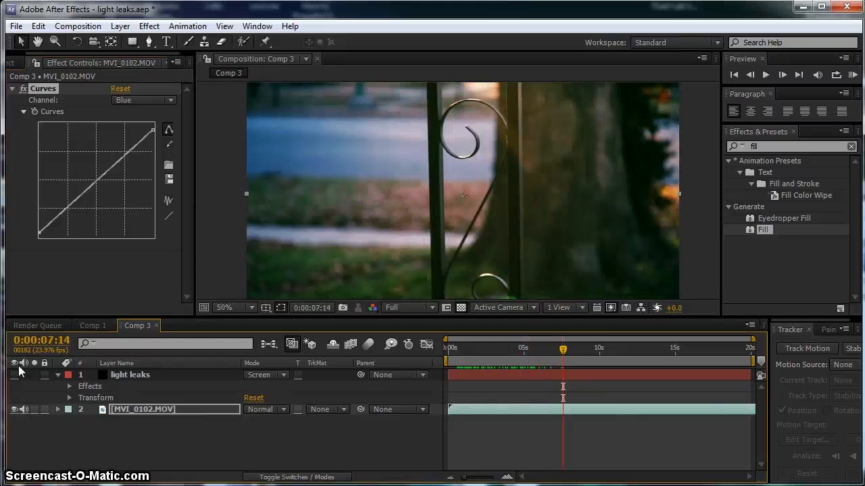
# Show the light leaks layer over the graded footage and review the composition from the start to about 0:00:03:21
pyautogui.click(129, 376)
pyautogui.click(14, 376)
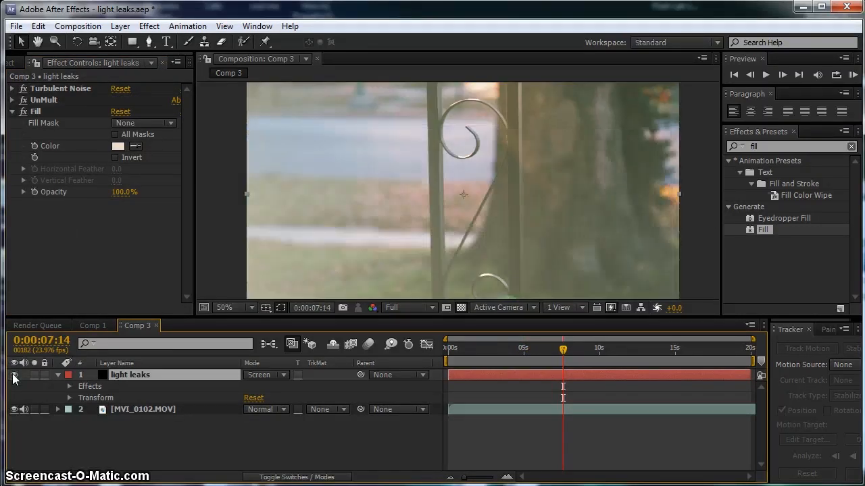
pyautogui.moveTo(454, 348); pyautogui.dragTo(506, 347)
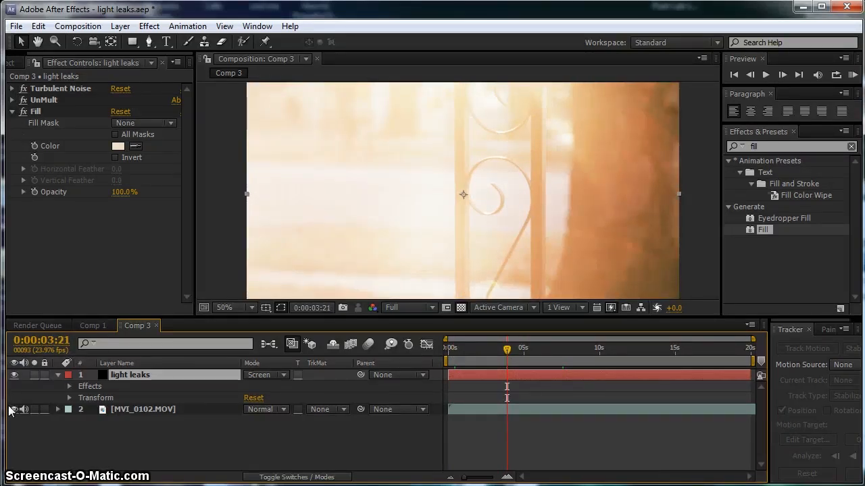
# Sample an orange Fill color from the tree trunk with the light leaks layer hidden, show the layer again and review up to about 0:00:01:19
pyautogui.click(14, 375)
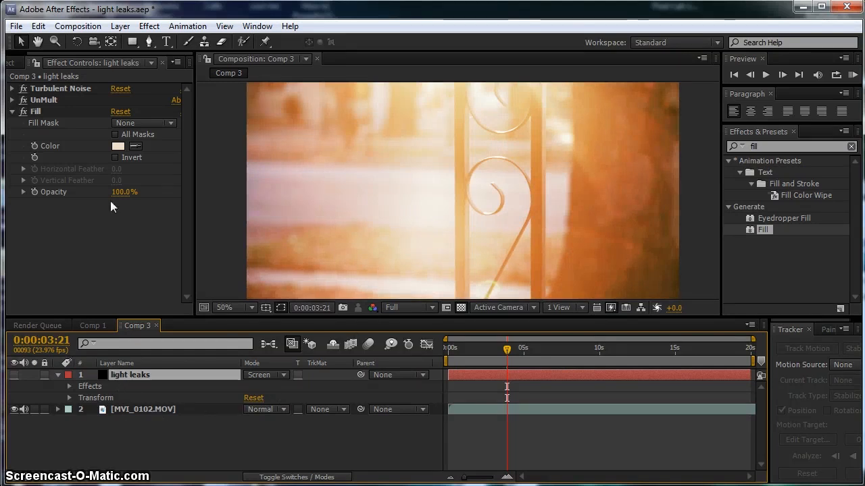
pyautogui.click(134, 147)
pyautogui.click(579, 180)
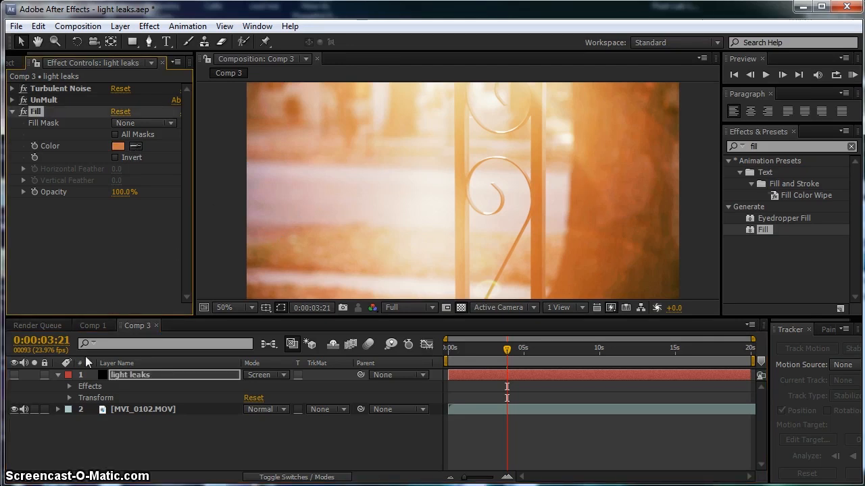
pyautogui.click(14, 375)
pyautogui.moveTo(451, 346); pyautogui.dragTo(475, 345)
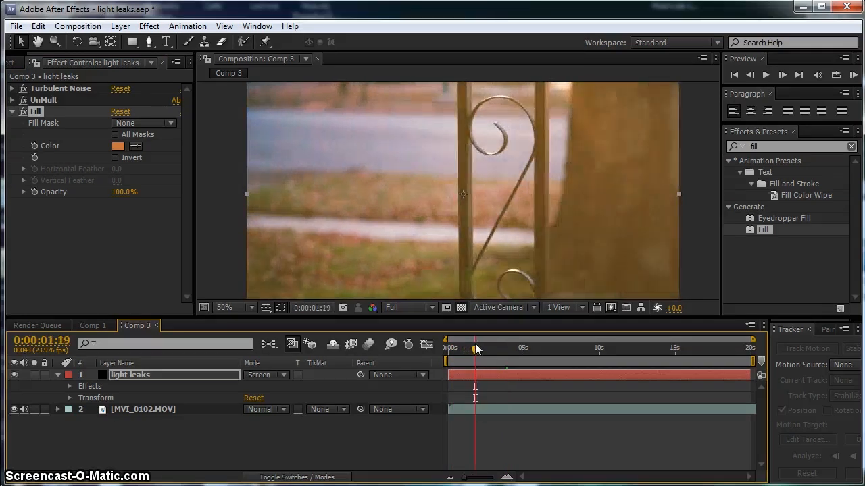
# Set the light leaks layer's opacity to 60% and review the composition up to about 0:00:07:09
pyautogui.click(142, 374)
pyautogui.press('t')
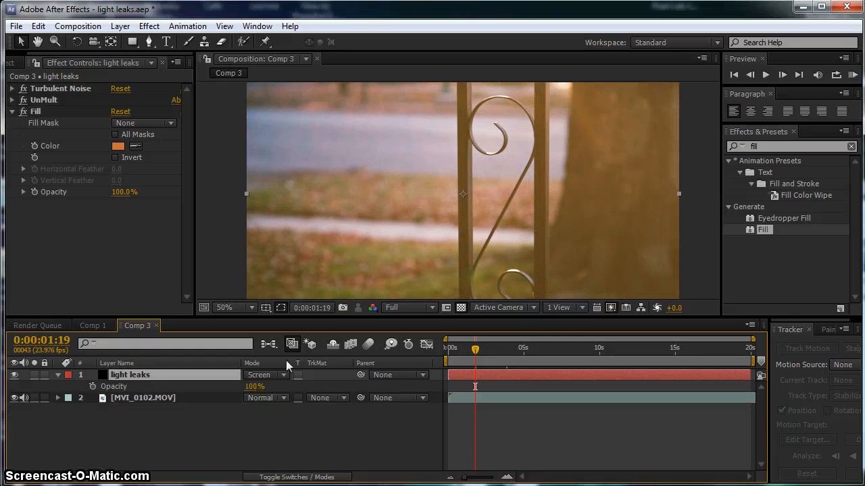
pyautogui.moveTo(250, 387); pyautogui.dragTo(249, 393)
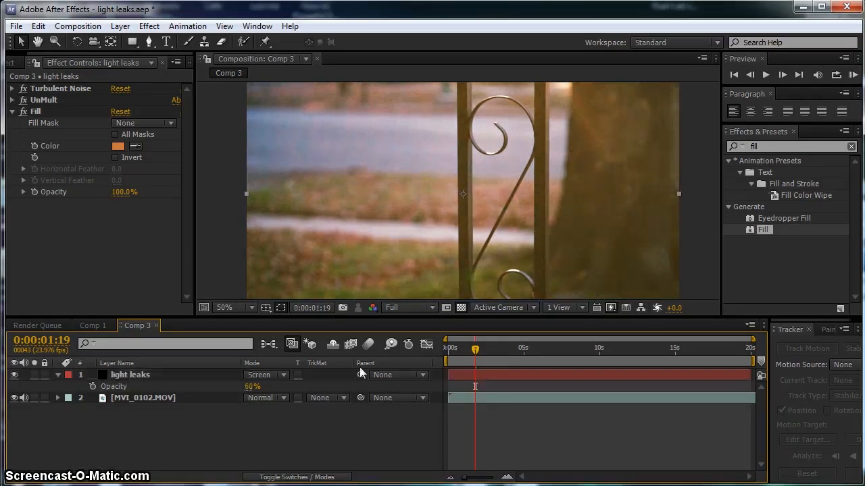
pyautogui.moveTo(447, 347); pyautogui.dragTo(559, 370)
# Collapse the light leaks layer's properties and its Fill effect settings
pyautogui.click(123, 377)
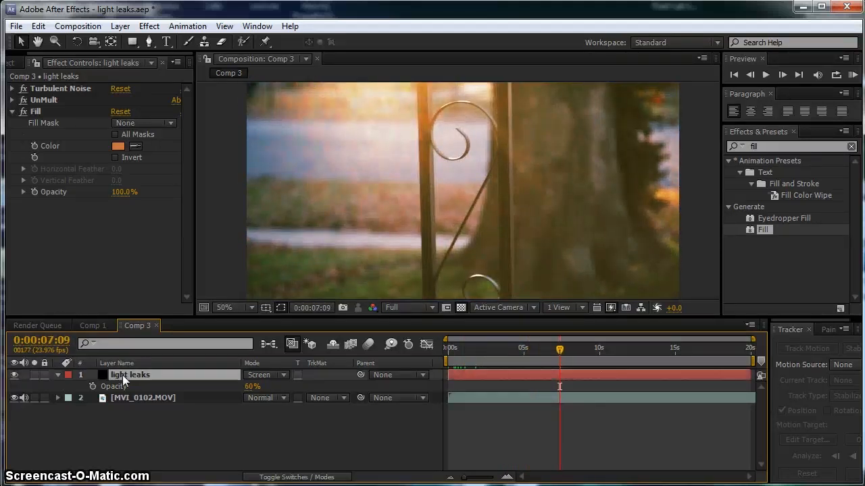
pyautogui.click(57, 375)
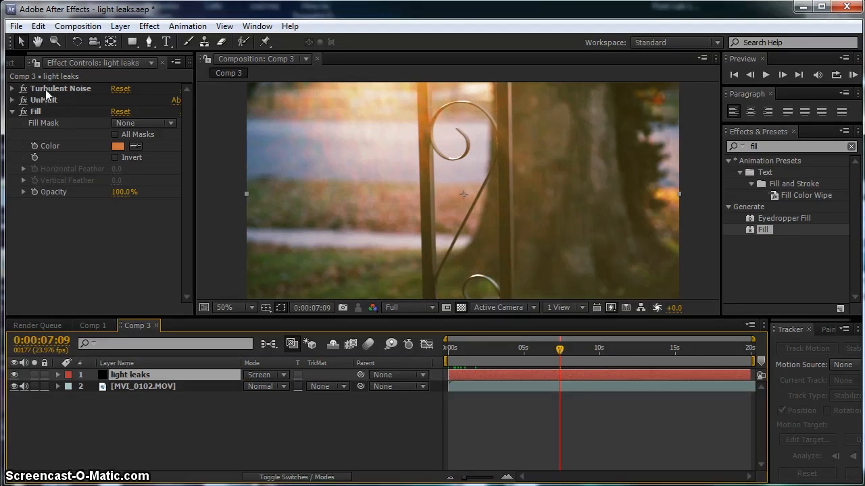
pyautogui.click(45, 89)
pyautogui.click(12, 111)
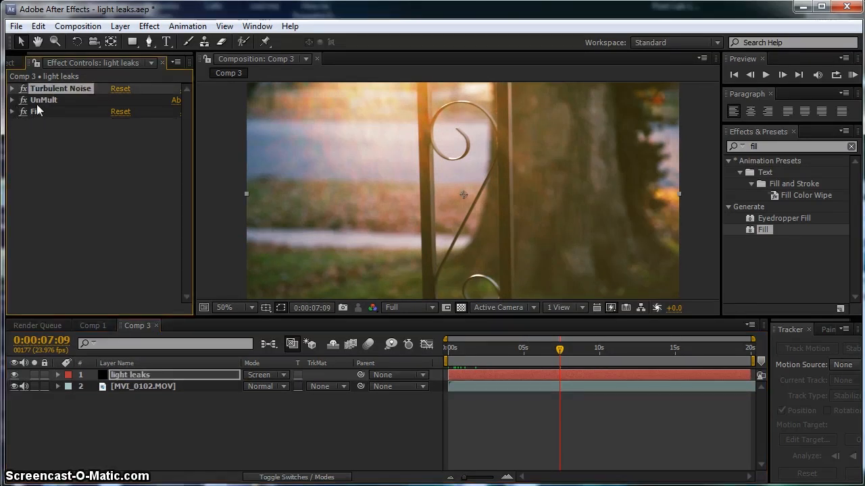
pyautogui.click(37, 110)
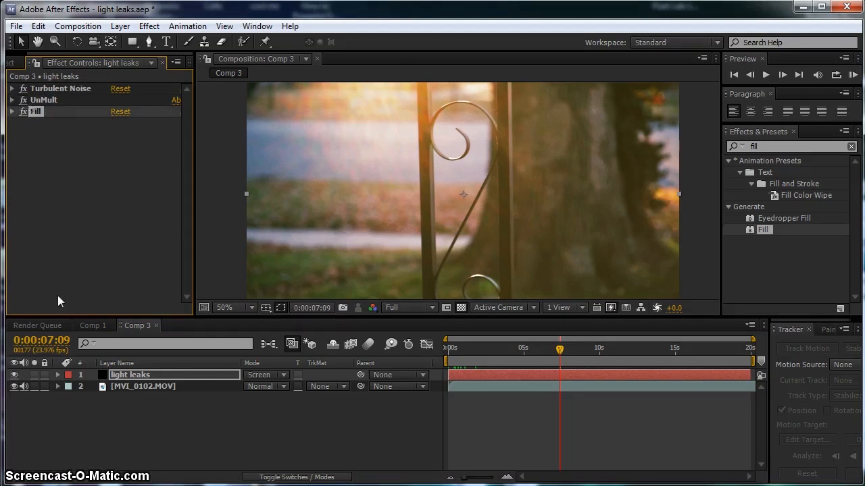
# Duplicate the light leaks layer and keep the upper copy selected
pyautogui.click(125, 375)
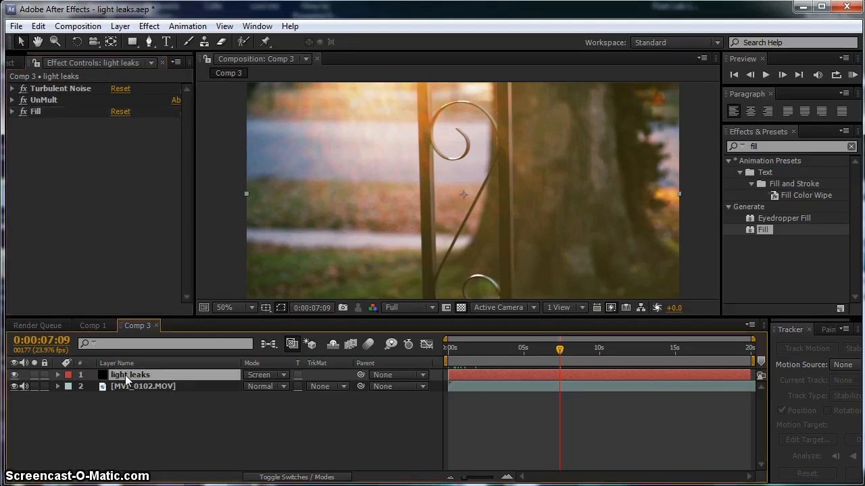
pyautogui.hotkey('ctrl', 'd')
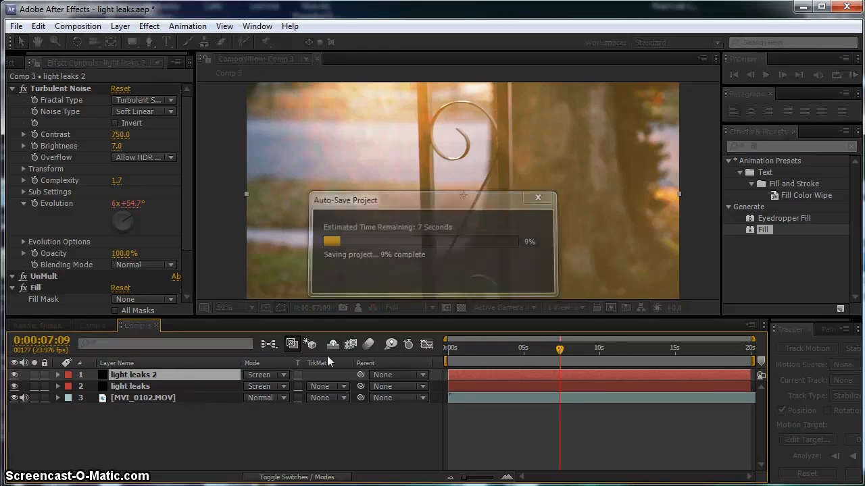
pyautogui.click(203, 452)
pyautogui.click(128, 379)
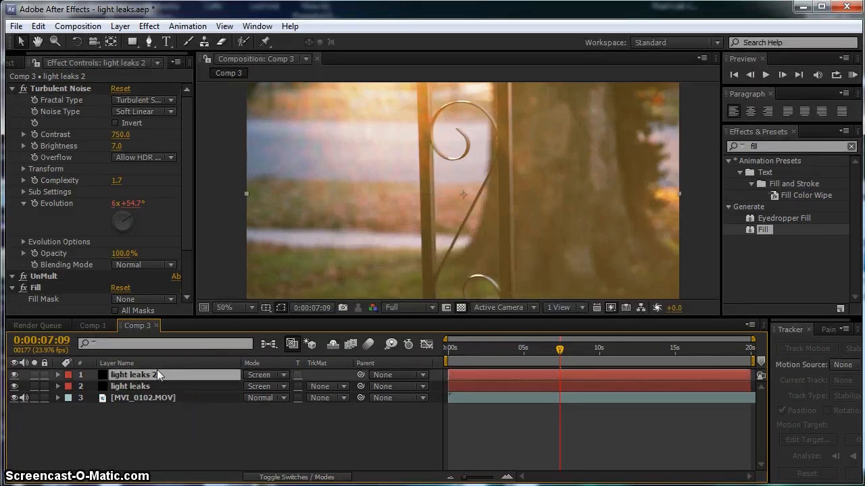
# Change the duplicated light leaks layer's Fill color to a saturated magenta
pyautogui.scroll(-2, 115, 260)
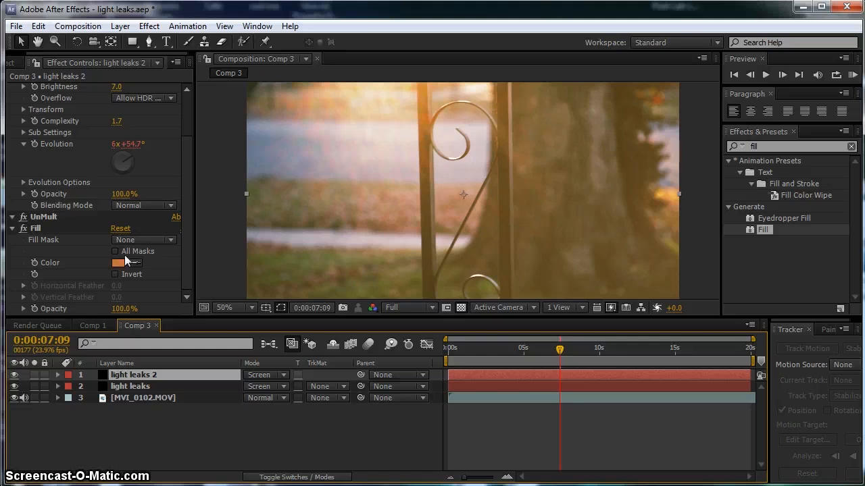
pyautogui.click(117, 263)
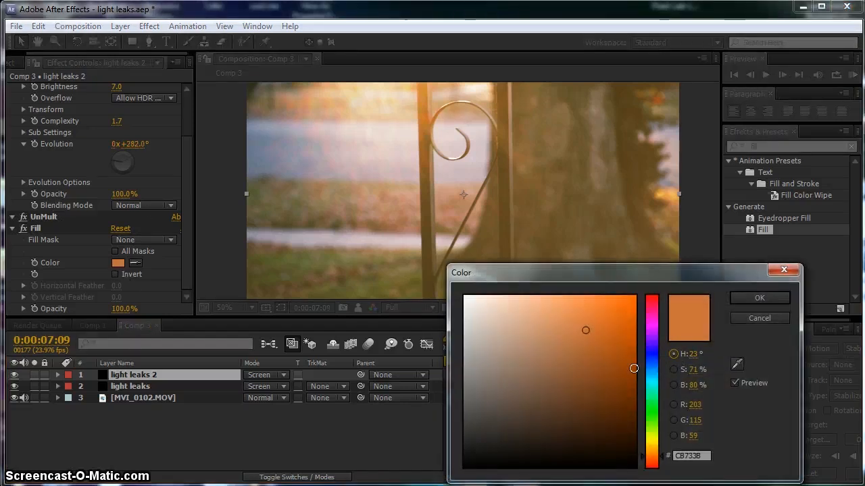
pyautogui.click(652, 323)
pyautogui.moveTo(598, 325); pyautogui.dragTo(638, 326)
pyautogui.click(743, 298)
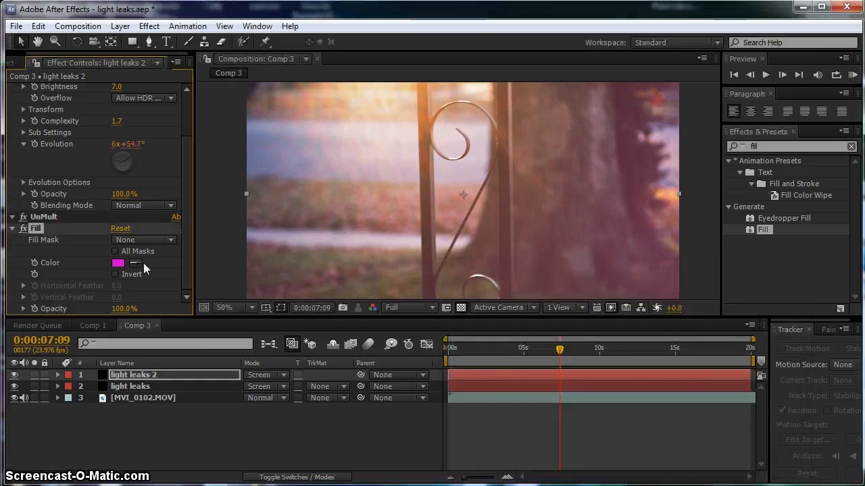
# Set the duplicate's Turbulent Noise Random Seed to 80, review the footage up to about 0:00:07:10 and deselect the layer
pyautogui.click(23, 182)
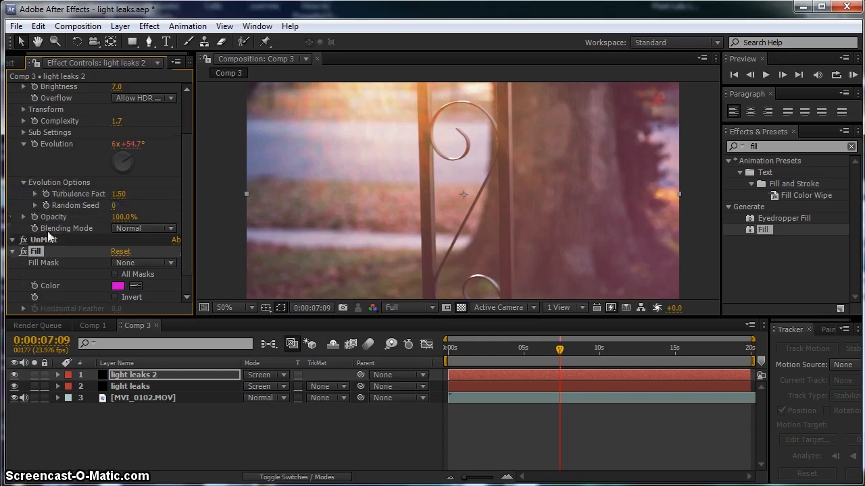
pyautogui.moveTo(119, 207); pyautogui.dragTo(304, 208)
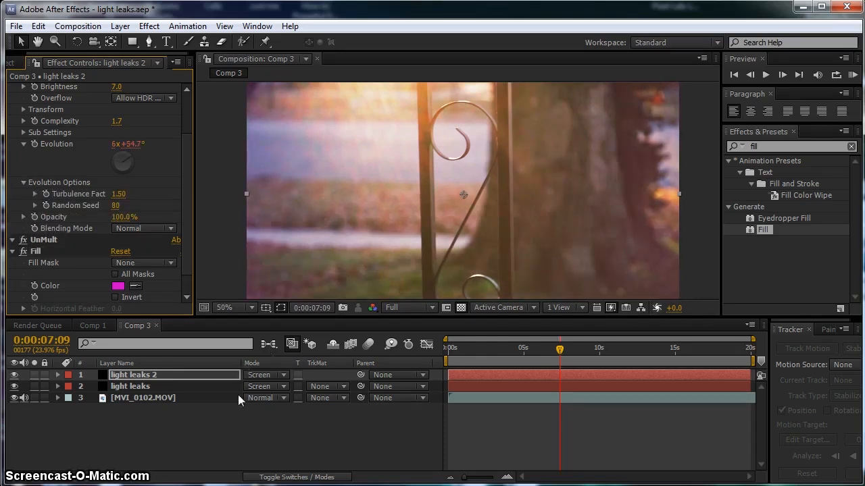
pyautogui.moveTo(560, 349)
pyautogui.mouseDown()
pyautogui.moveTo(456, 352)
pyautogui.moveTo(561, 352)
pyautogui.mouseUp()
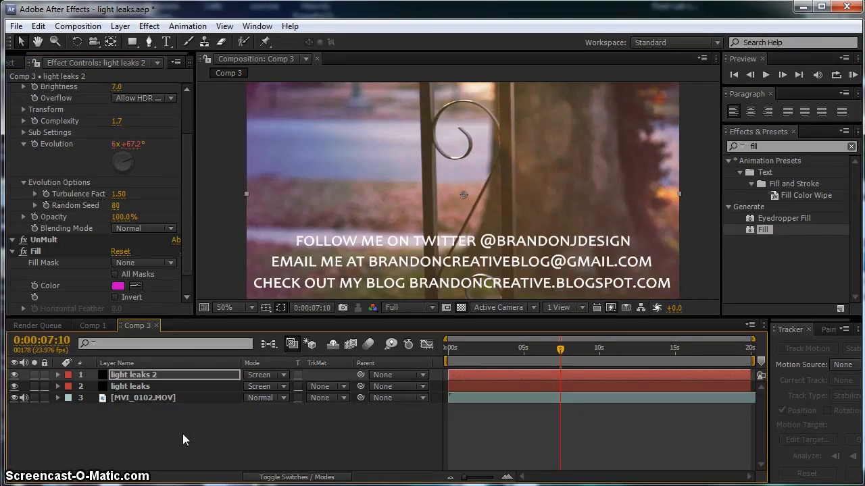
pyautogui.click(125, 413)
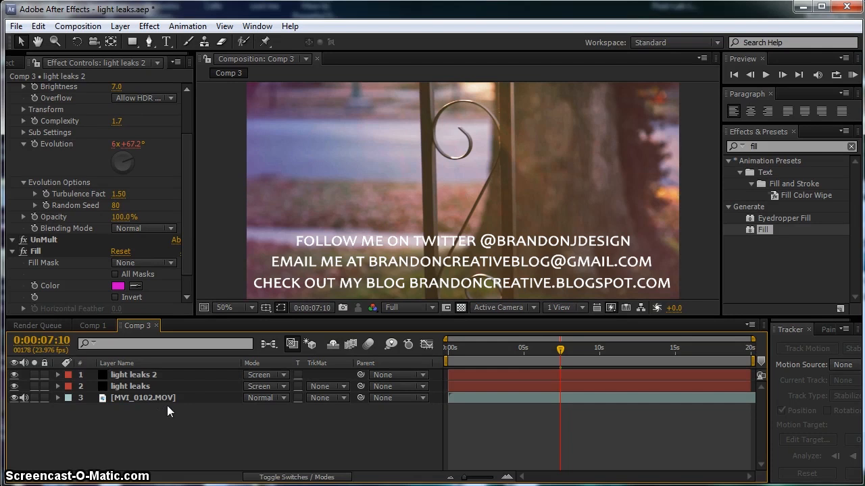